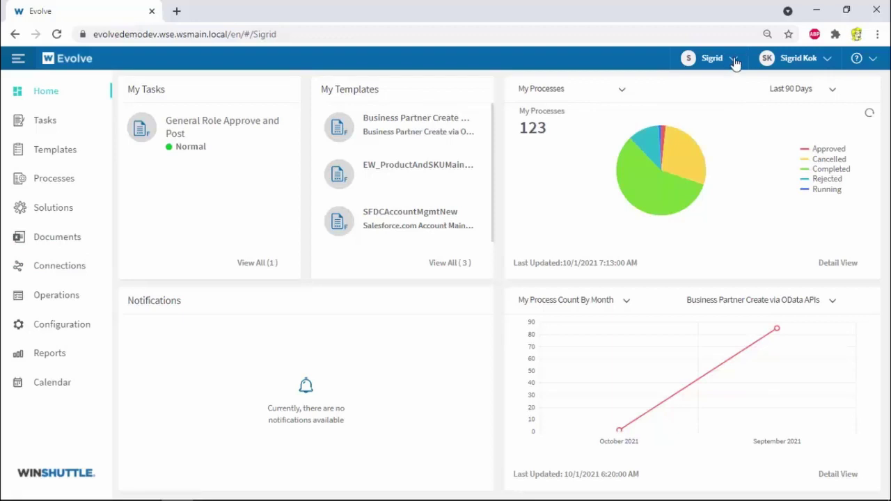
Start a new Business Partner Create via OData request with partner type Customer
left_click(734, 58)
left_click(734, 59)
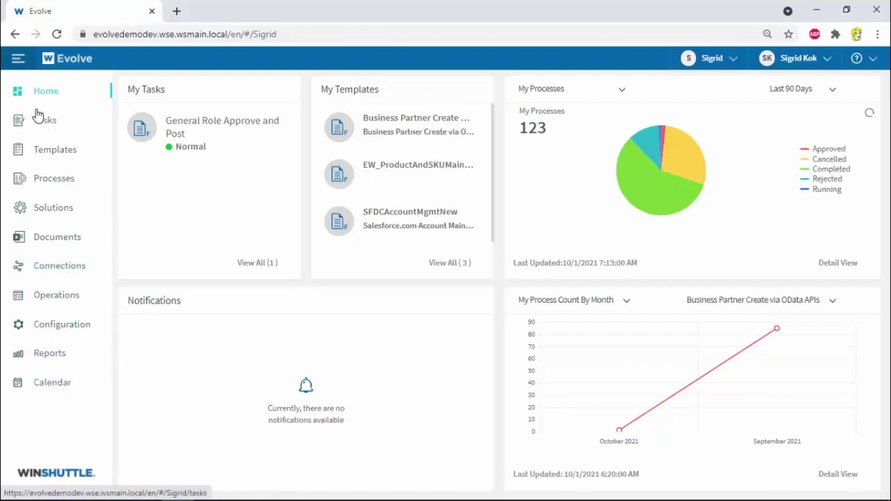
left_click(18, 60)
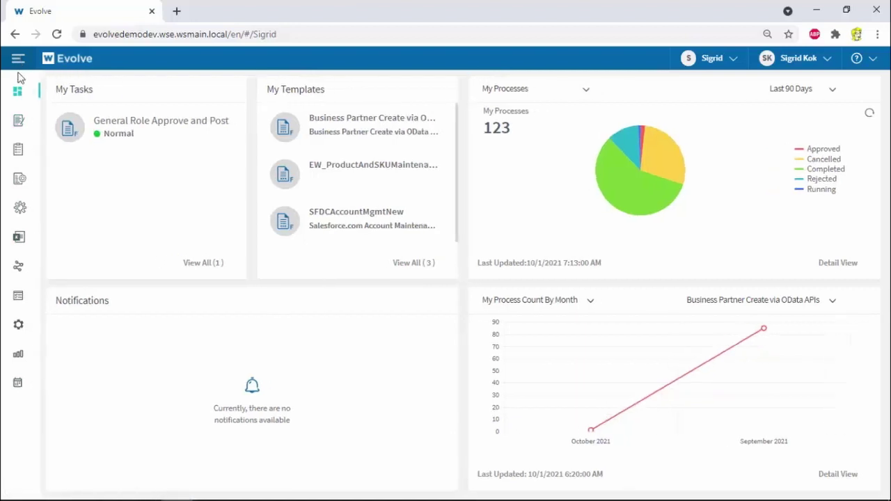
left_click(363, 124)
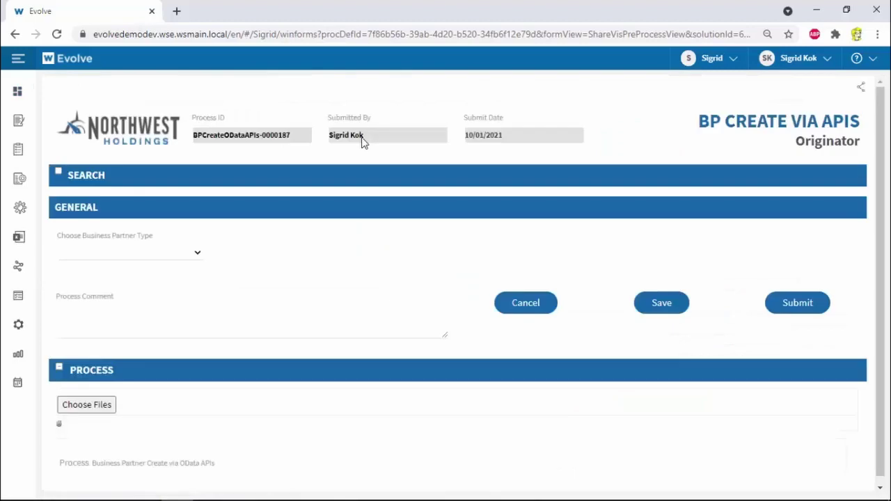
left_click(194, 256)
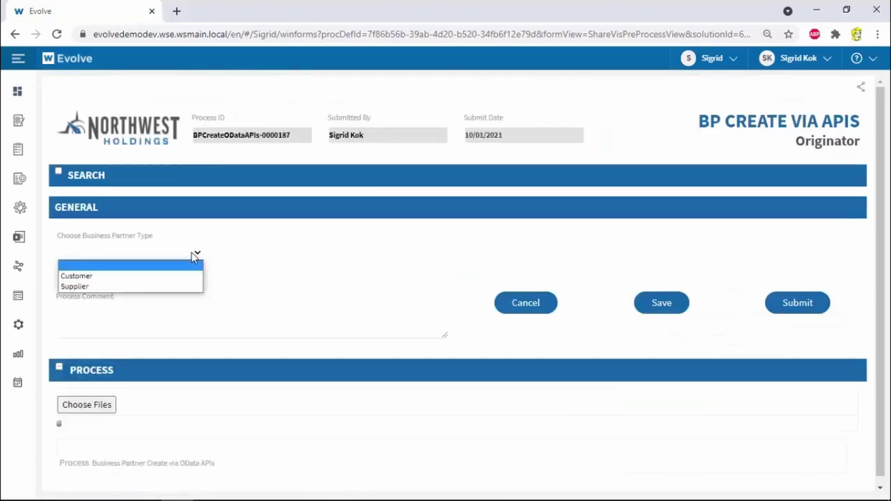
left_click(179, 276)
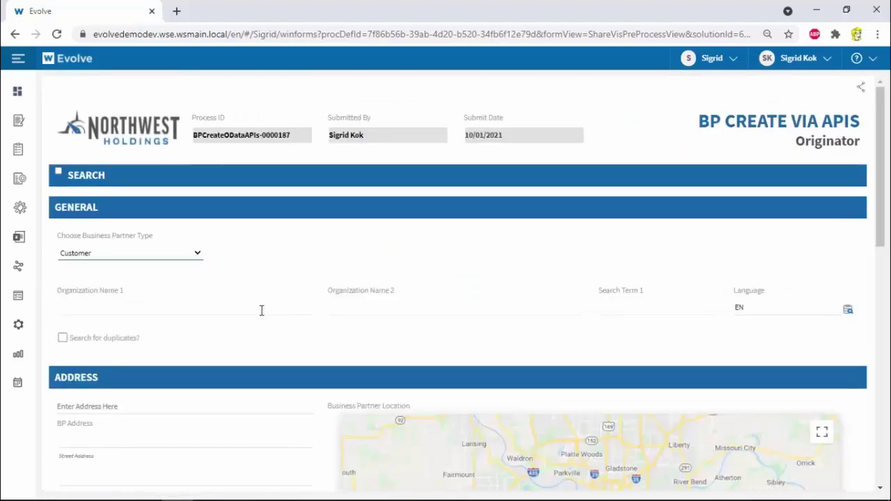
Enter organization names ENGAGE DEMO / ENGAGE, search term DEMO and language English
left_click(258, 306)
type("e")
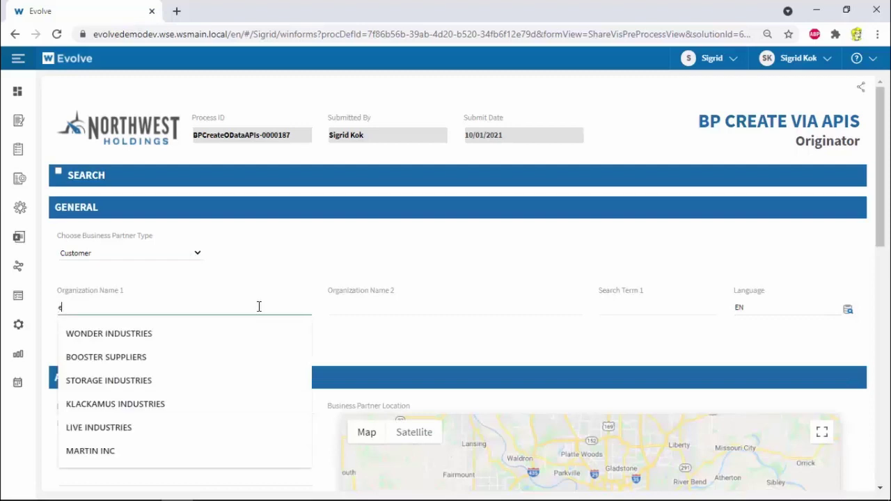
type("ngage")
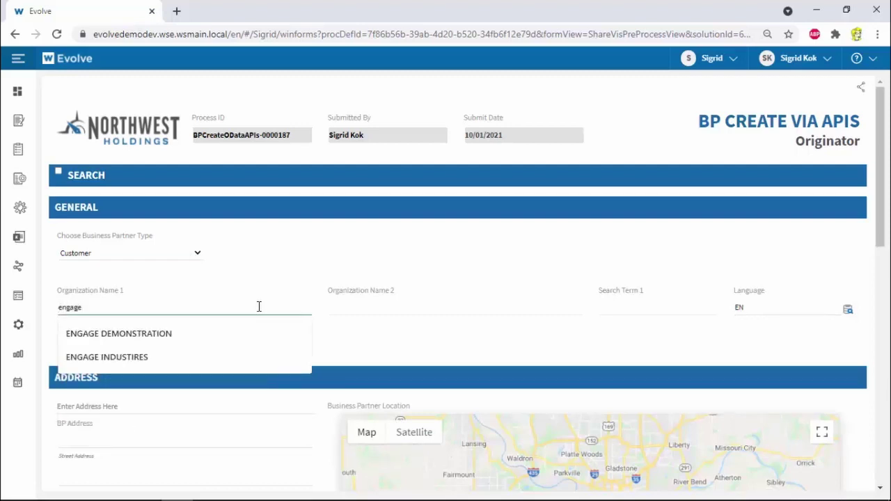
type(" demo")
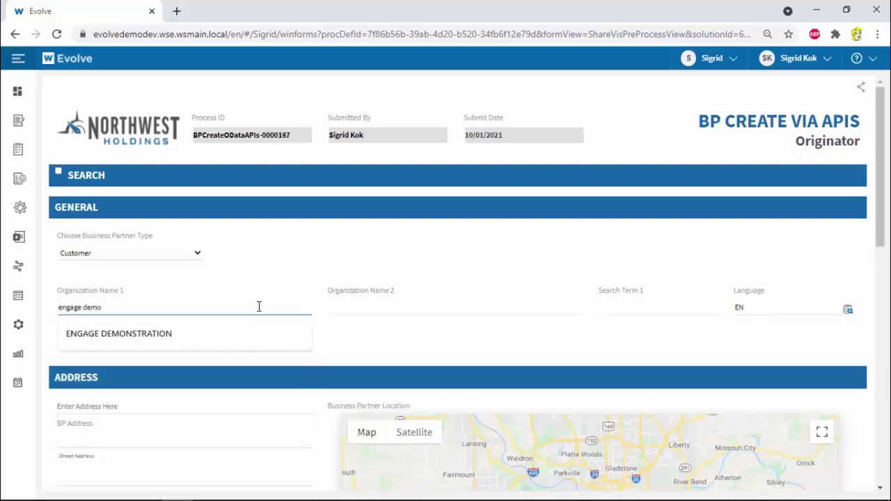
key("Tab")
type("engage")
key("Tab")
type("de")
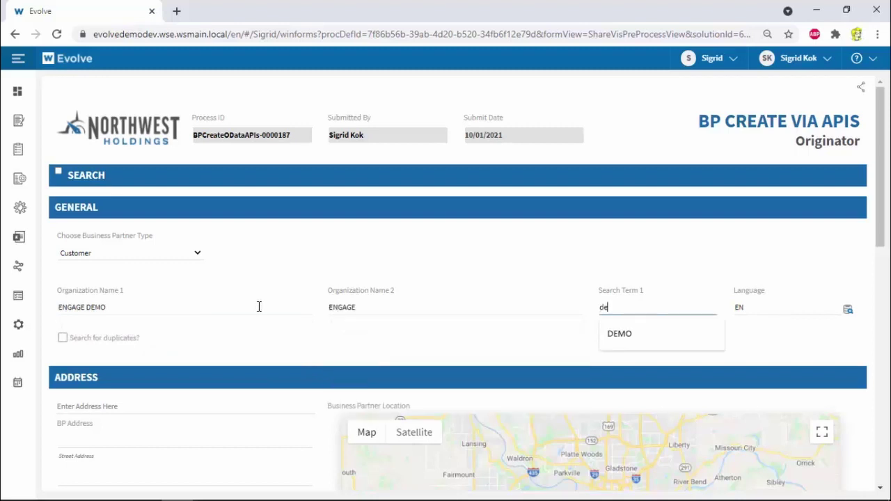
type("mo")
key("Tab")
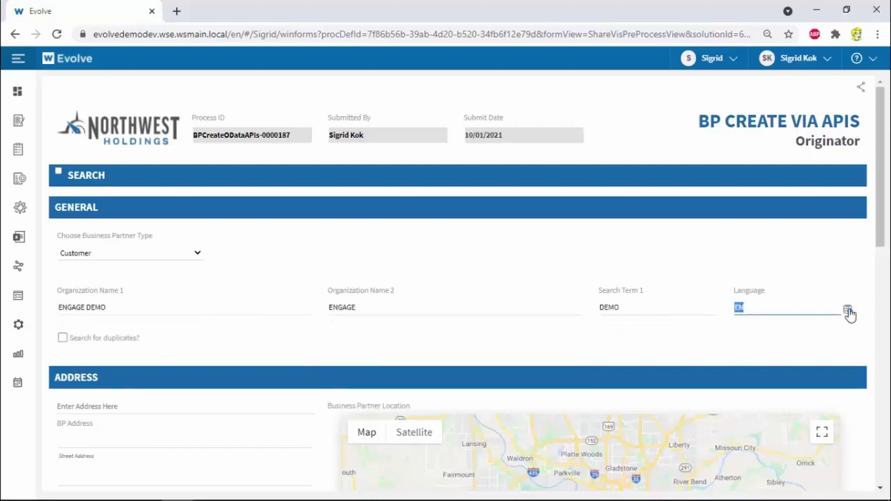
left_click(847, 309)
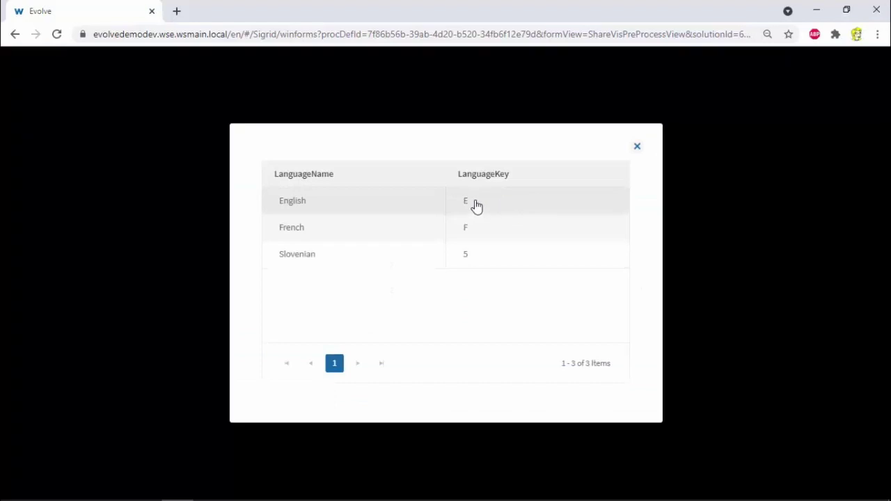
left_click(473, 204)
scroll(293, 364, "down", 3)
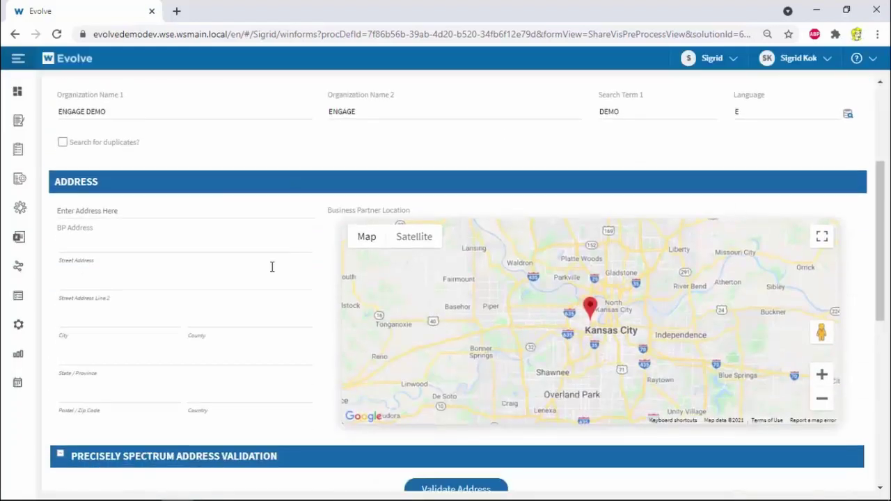
left_click(229, 212)
type("201 enga")
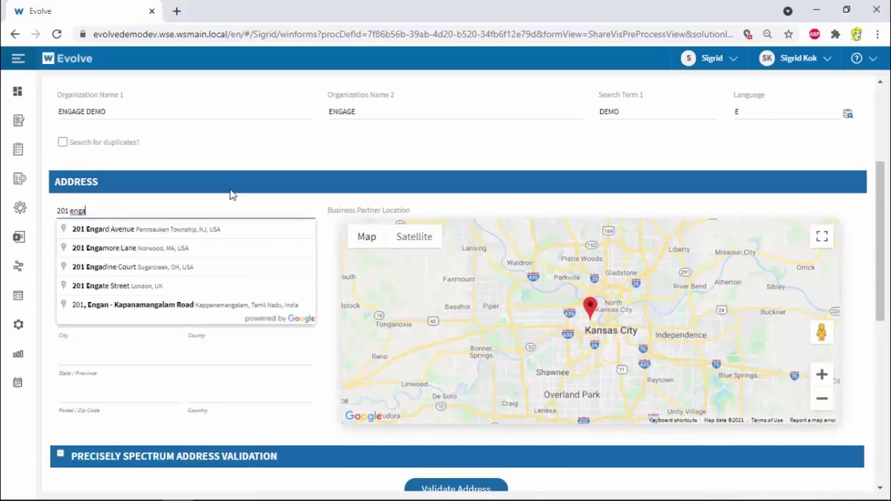
left_click(193, 250)
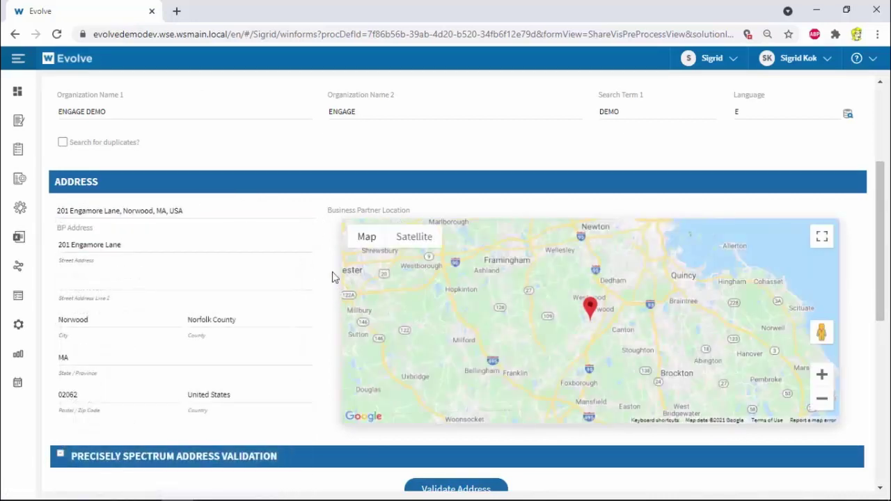
Validate the address and apply the validated result with the extended zip code
scroll(313, 348, "down", 2)
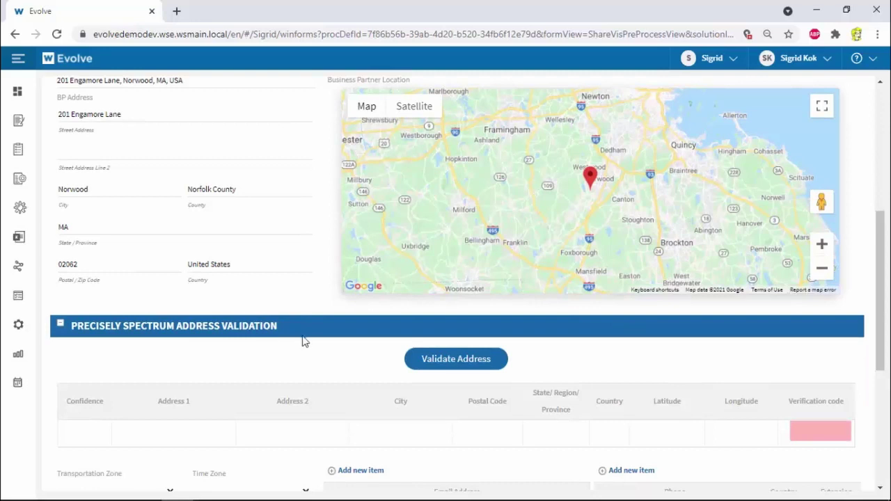
scroll(376, 345, "down", 1)
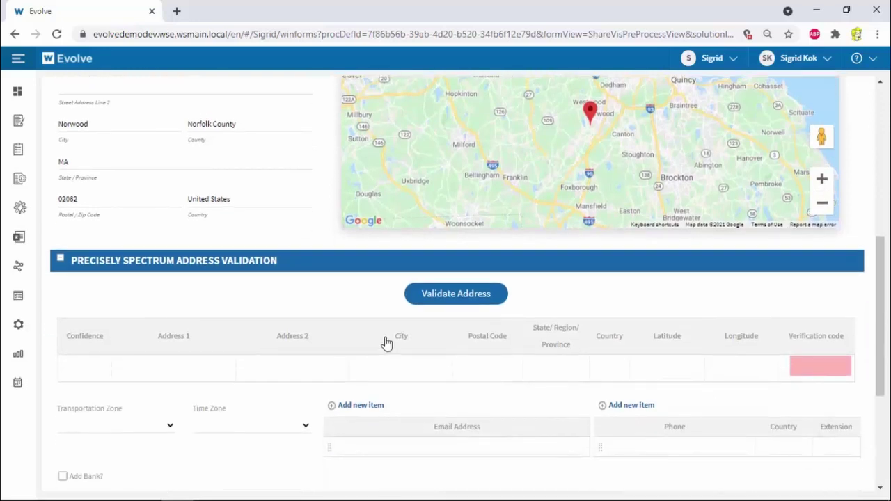
left_click(459, 296)
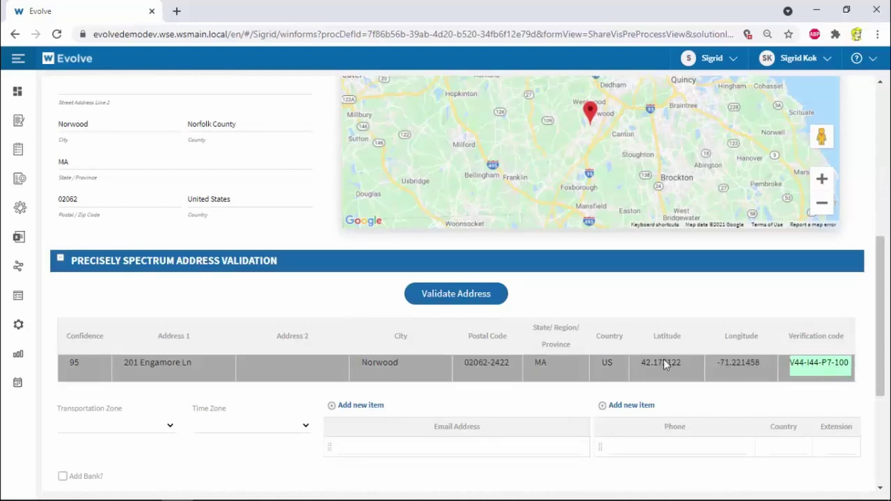
left_click(432, 373)
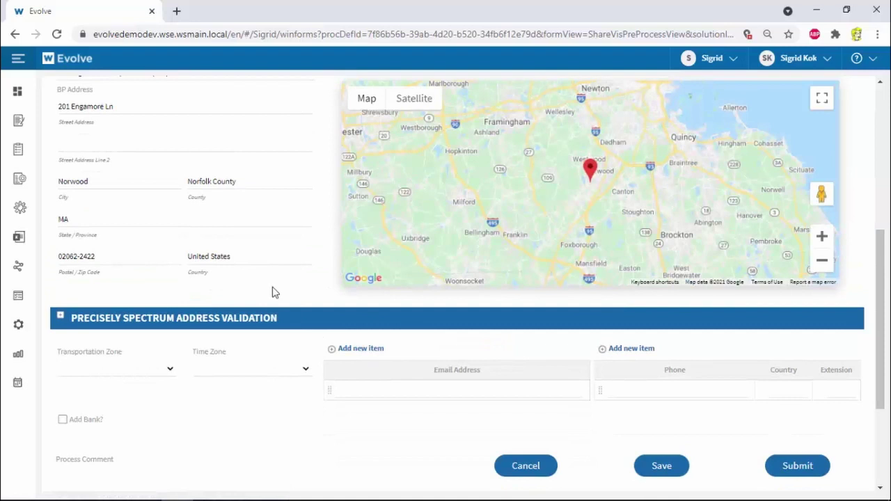
Set the transportation zone to East and the time zone to EST
left_click(167, 370)
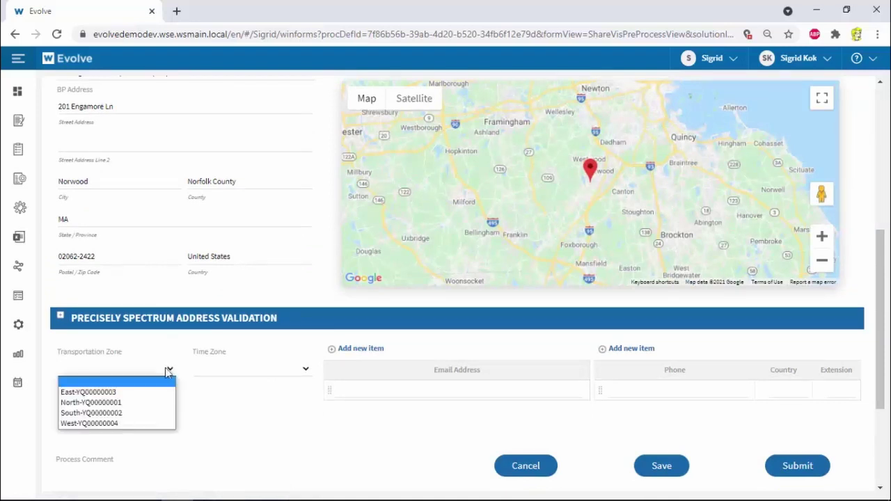
left_click(157, 392)
left_click(233, 370)
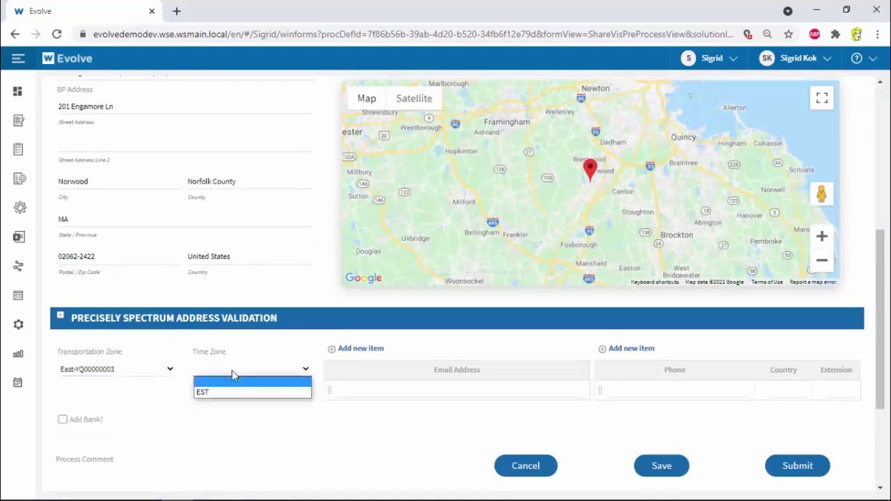
left_click(222, 394)
Enter two company email addresses (info and sales) and the company phone number
left_click(356, 392)
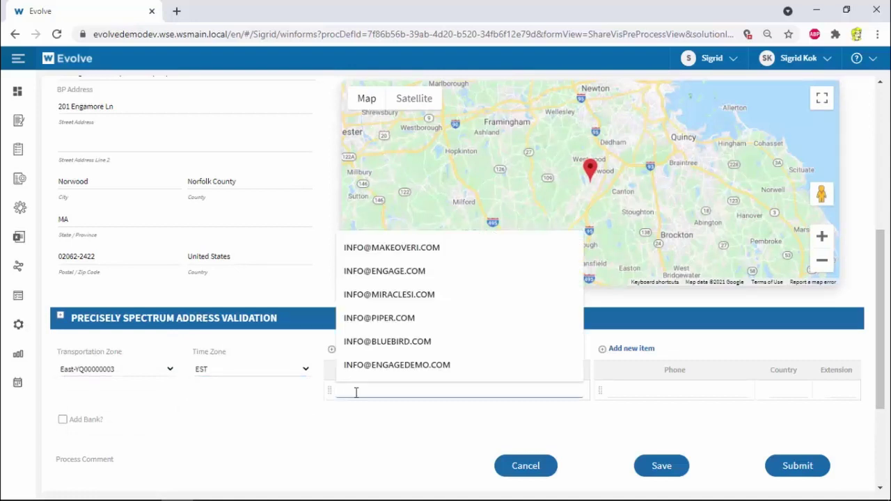
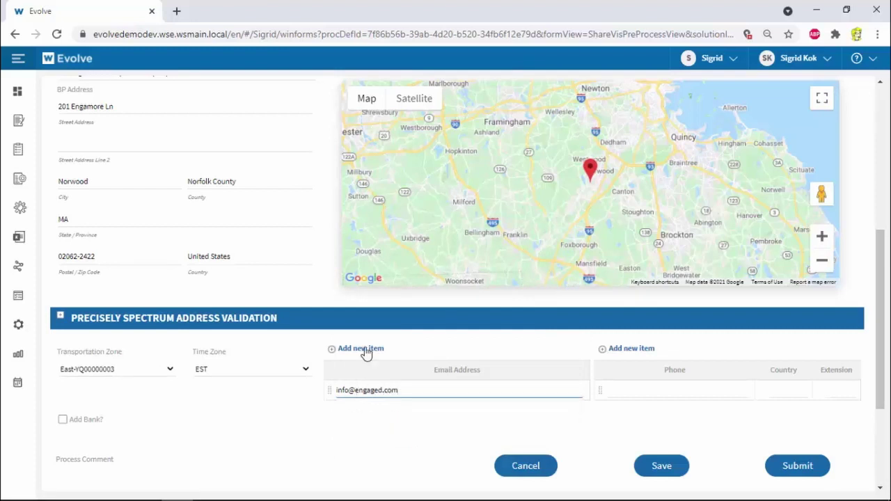
left_click(362, 349)
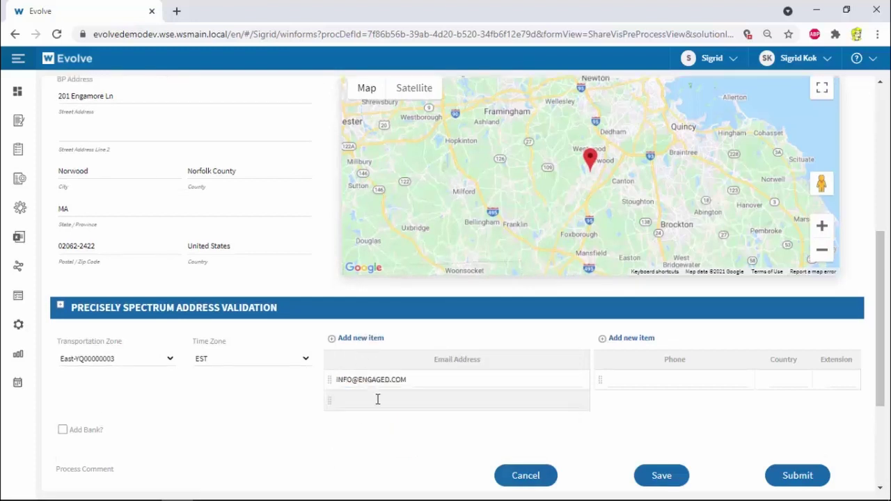
left_click(378, 398)
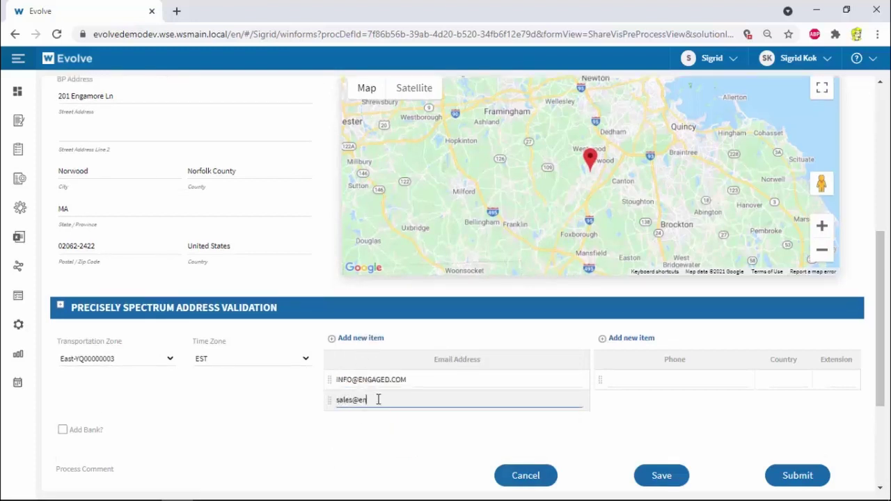
key("Tab")
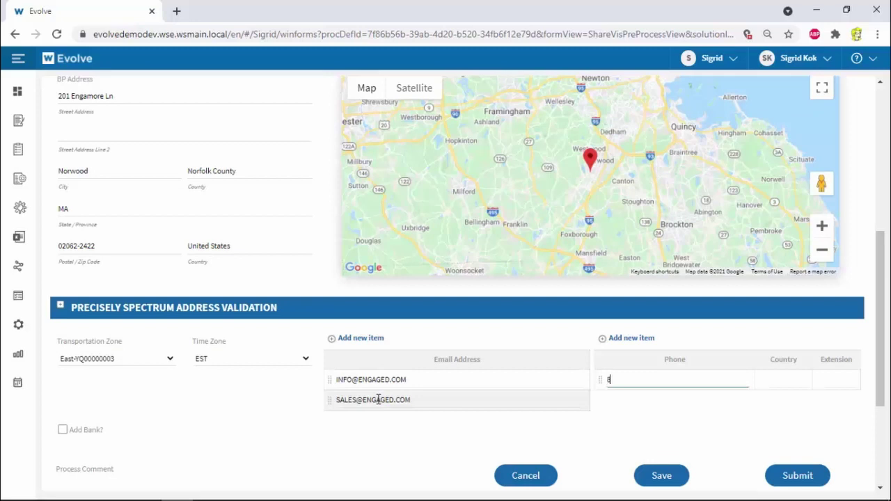
left_click(257, 419)
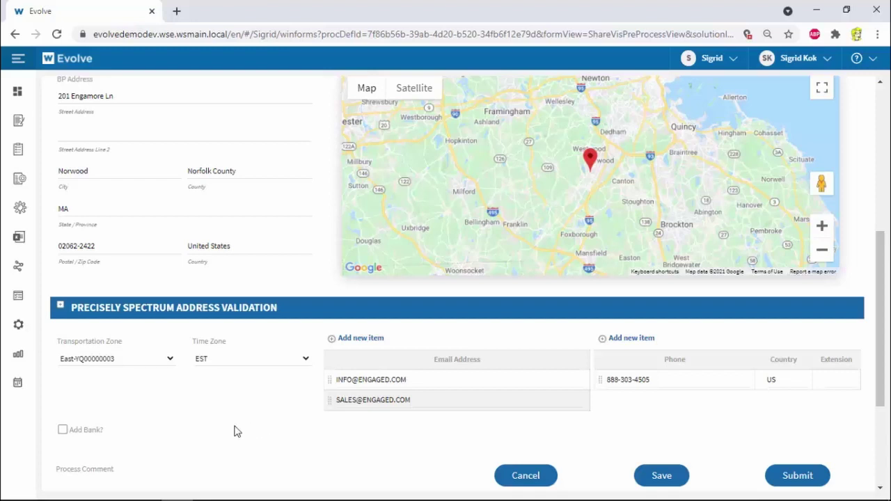
Leave bank details off, add the comment 'please approve asap', and submit the request
scroll(254, 428, "up", 2)
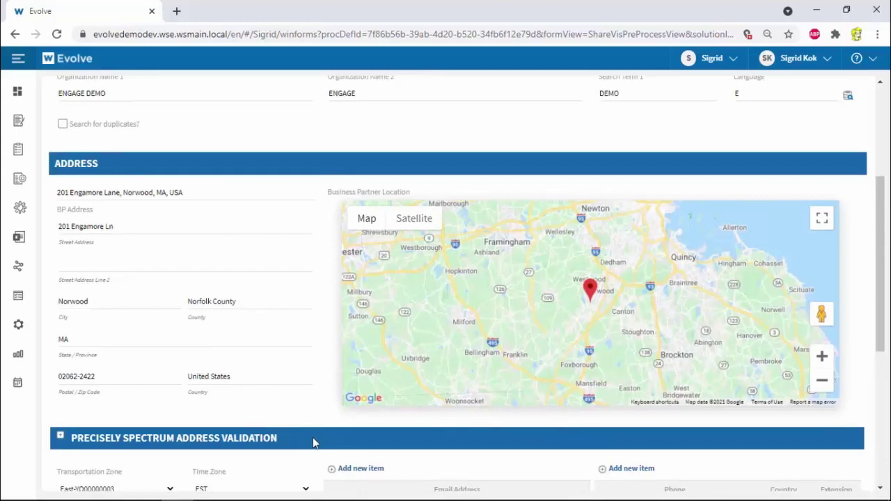
scroll(313, 437, "down", 3)
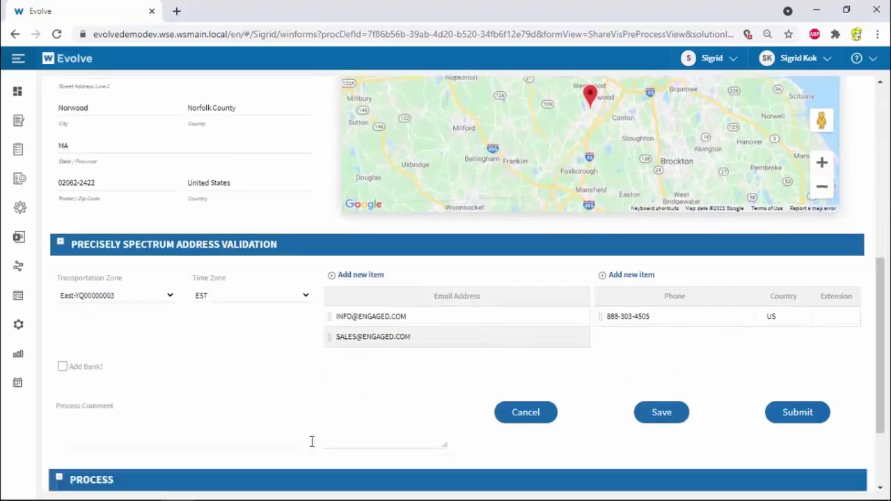
left_click(62, 364)
scroll(64, 364, "down", 1)
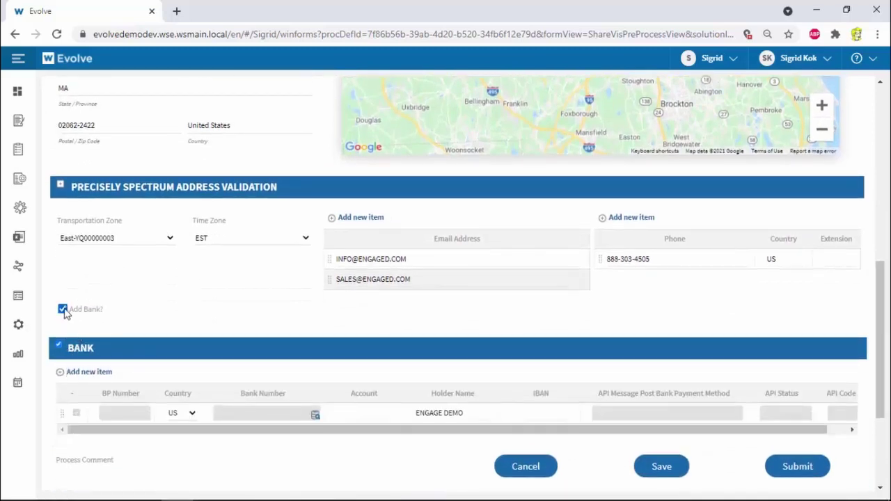
left_click(63, 308)
left_click(199, 419)
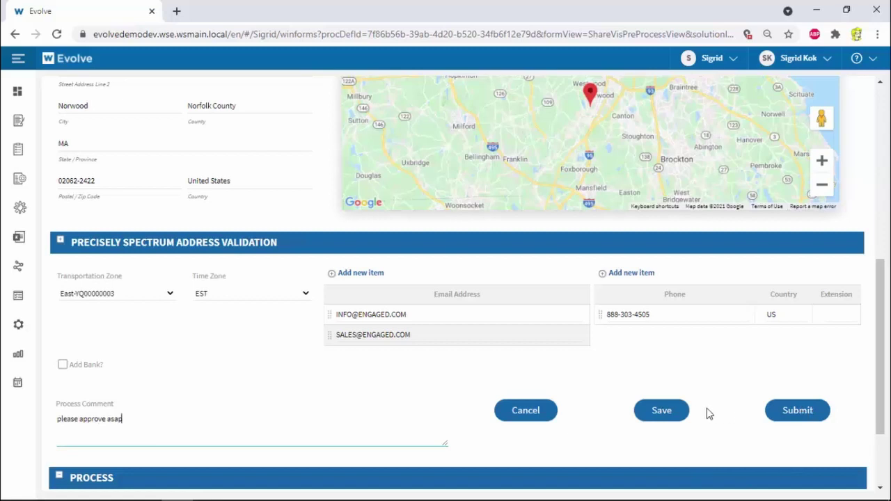
left_click(812, 415)
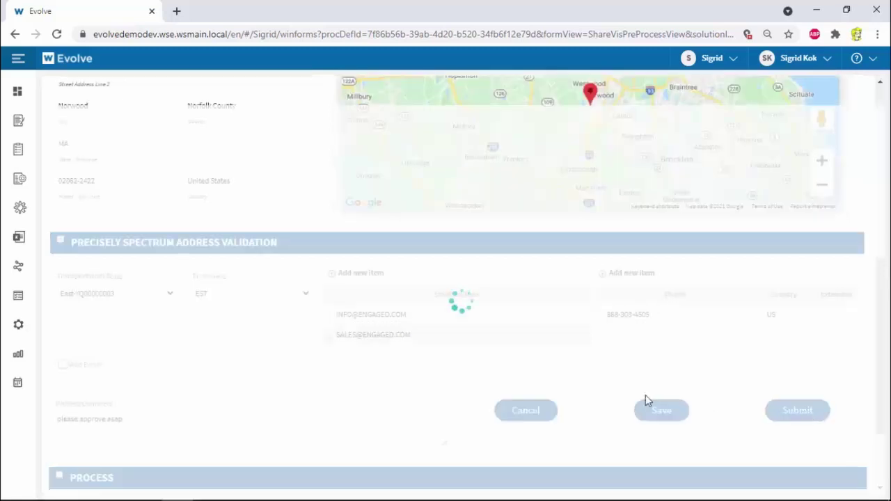
Open the General Role Approve and Post task for BPCreateODataAPIs-0000187 from Tasks
left_click(19, 121)
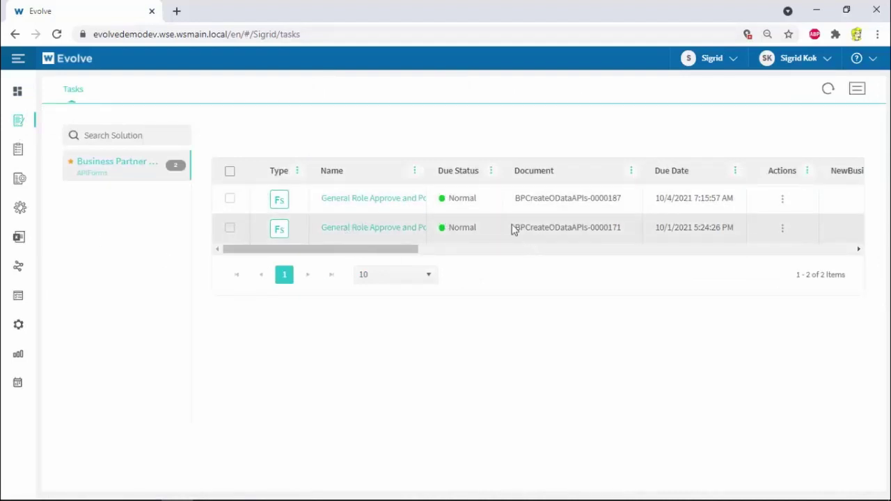
left_click_drag(424, 176, 469, 177)
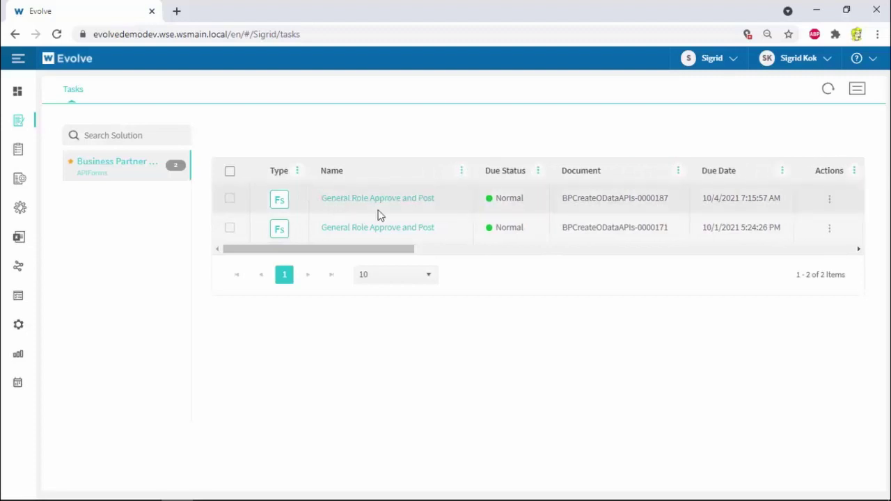
left_click(281, 203)
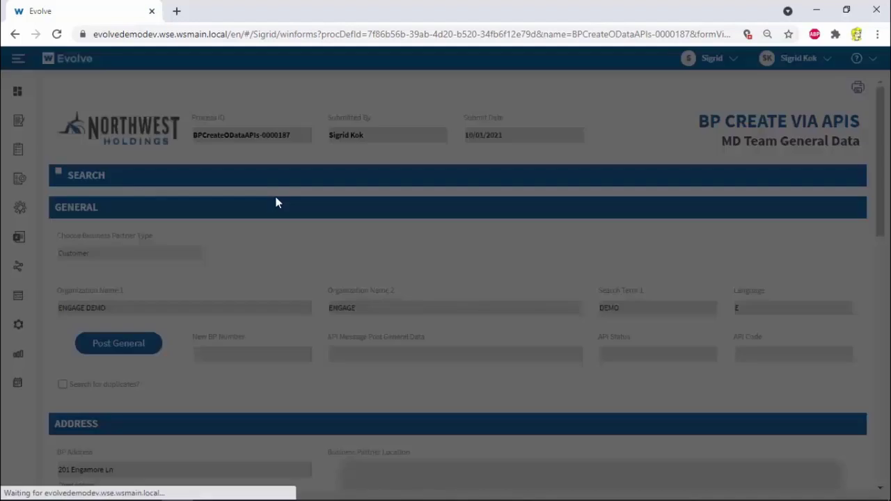
scroll(261, 231, "down", 1)
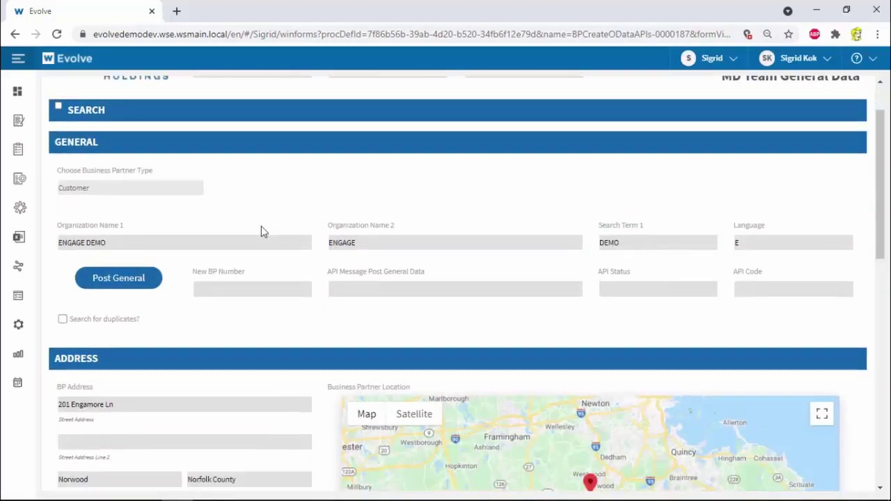
scroll(262, 232, "up", 1)
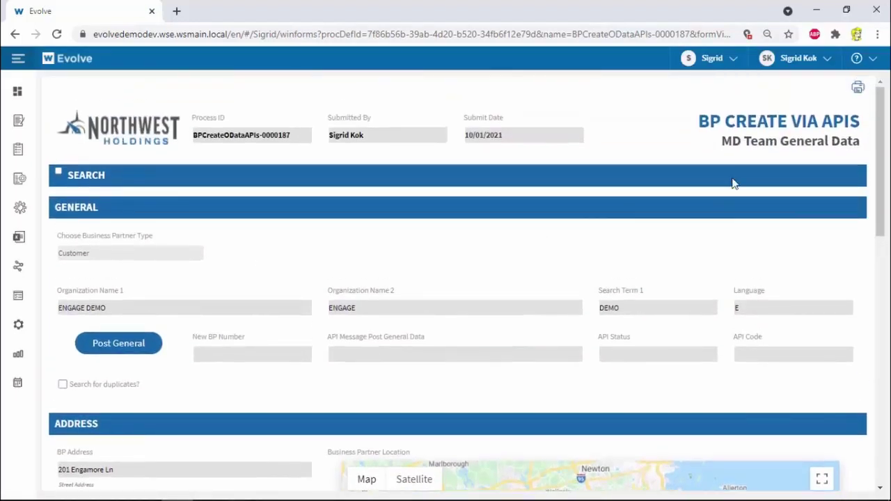
scroll(257, 303, "down", 2)
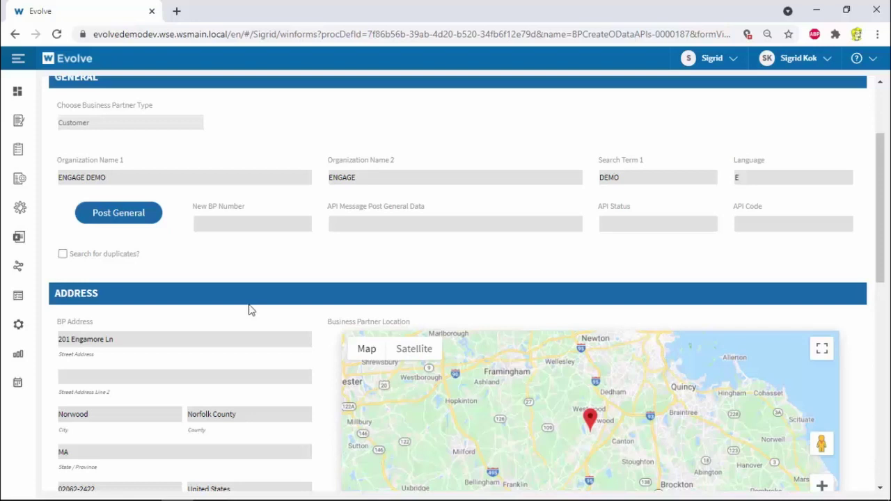
Run the duplicate search, choose No Duplicate Found, and post the general data
left_click(62, 256)
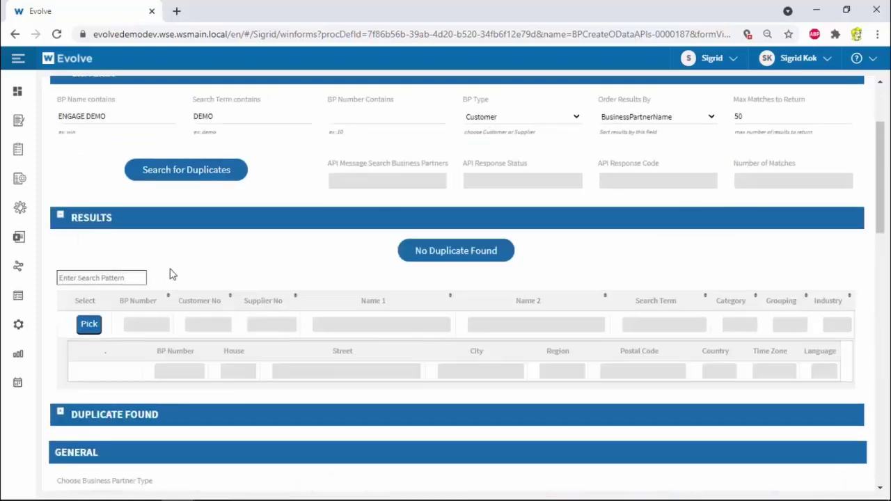
left_click(203, 174)
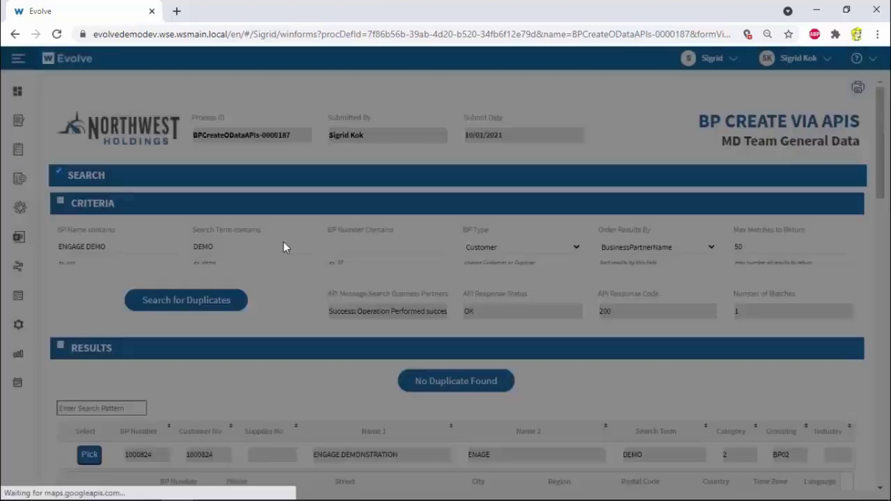
scroll(292, 286, "down", 3)
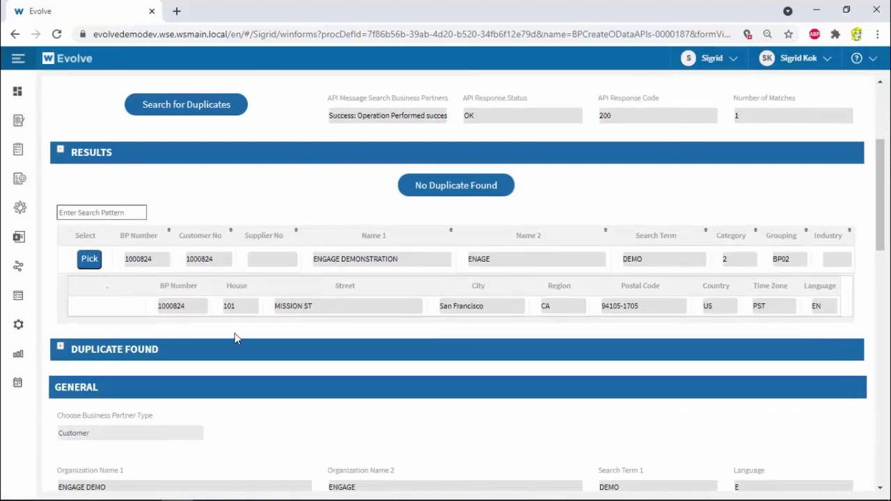
left_click(456, 189)
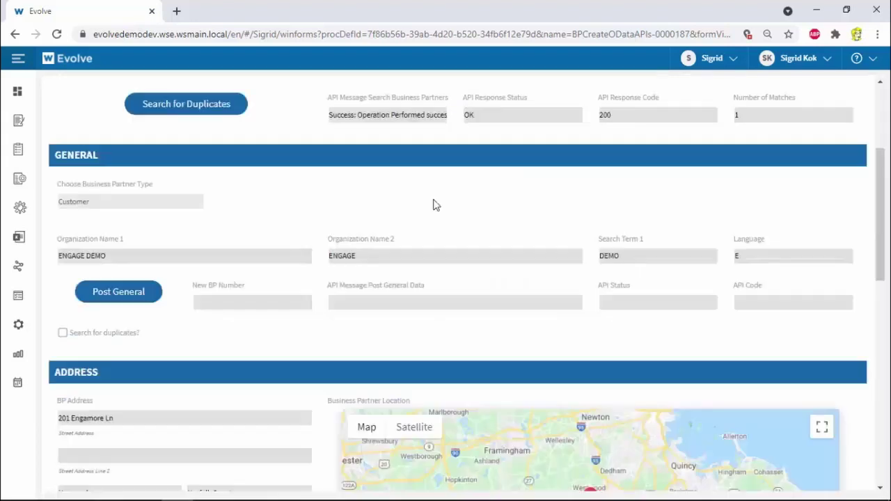
scroll(404, 230, "down", 2)
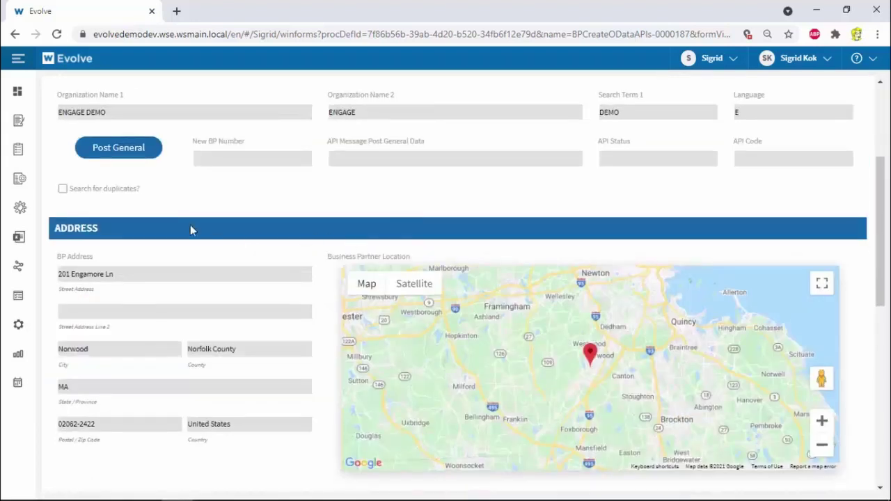
left_click(128, 153)
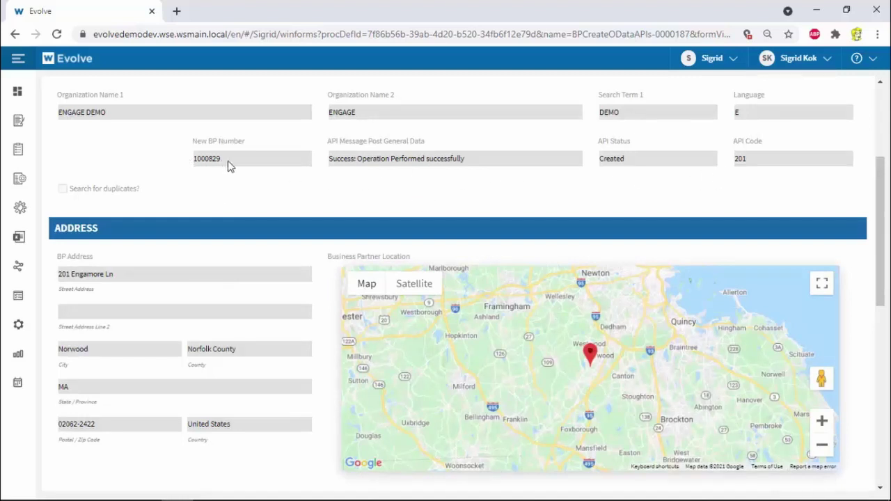
Post the address for partner 1000829 and approve the General step
scroll(243, 244, "down", 3)
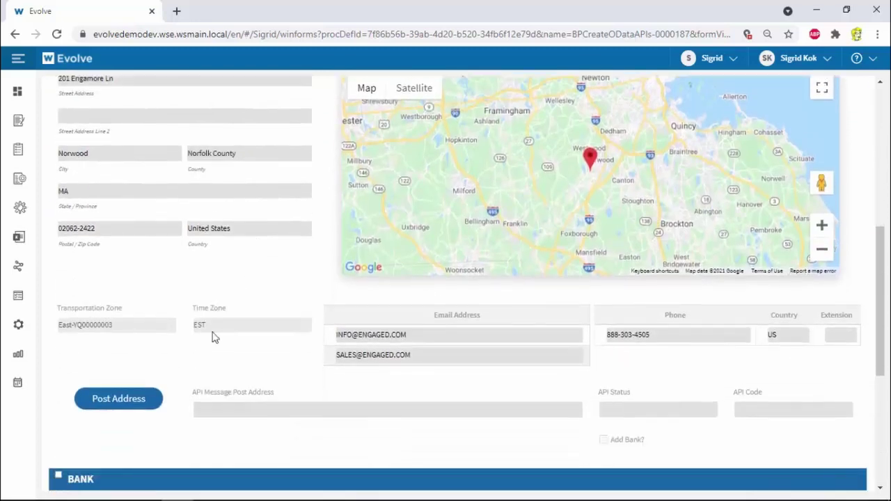
left_click(143, 400)
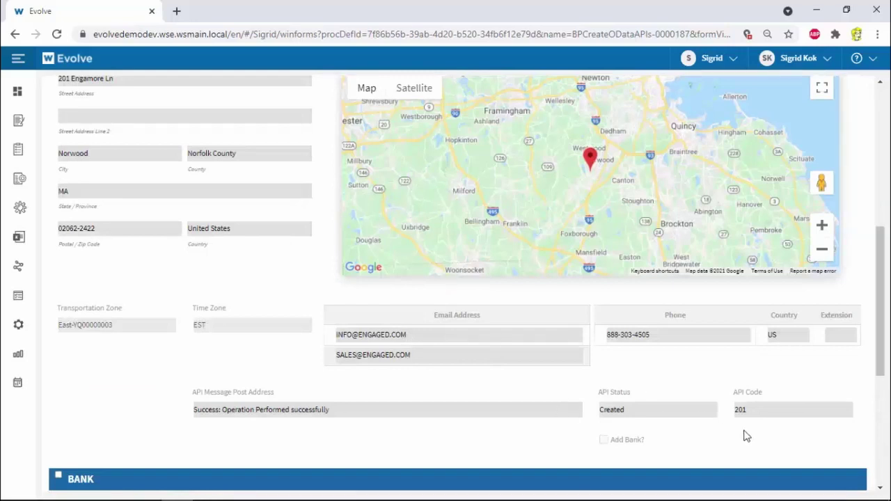
scroll(723, 425, "down", 1)
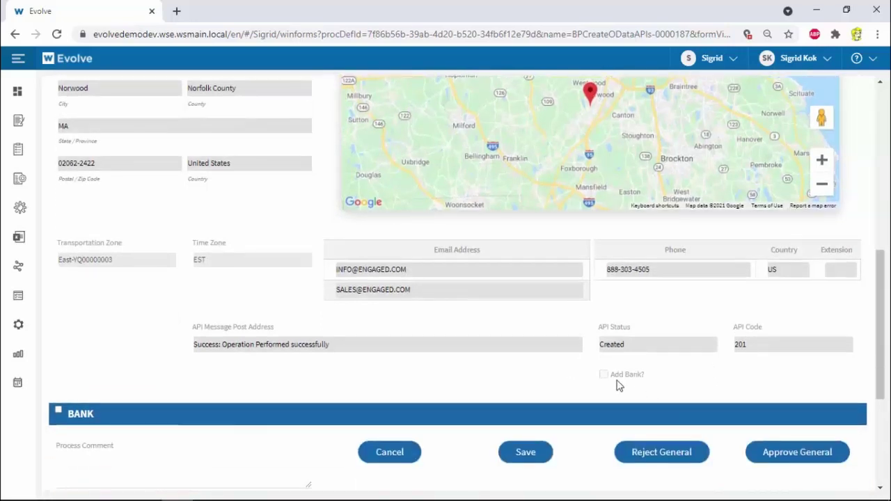
left_click(801, 454)
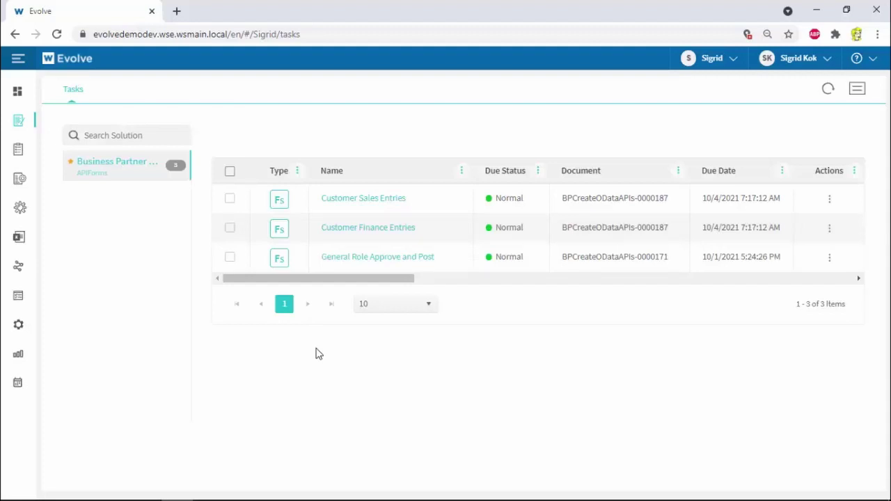
Open the Customer Finance Entries task and review the Address section
left_click(279, 231)
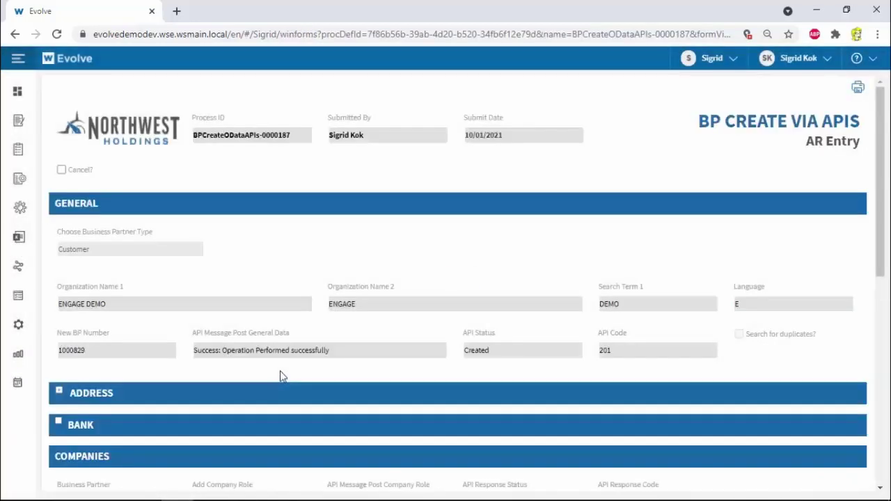
scroll(276, 372, "down", 2)
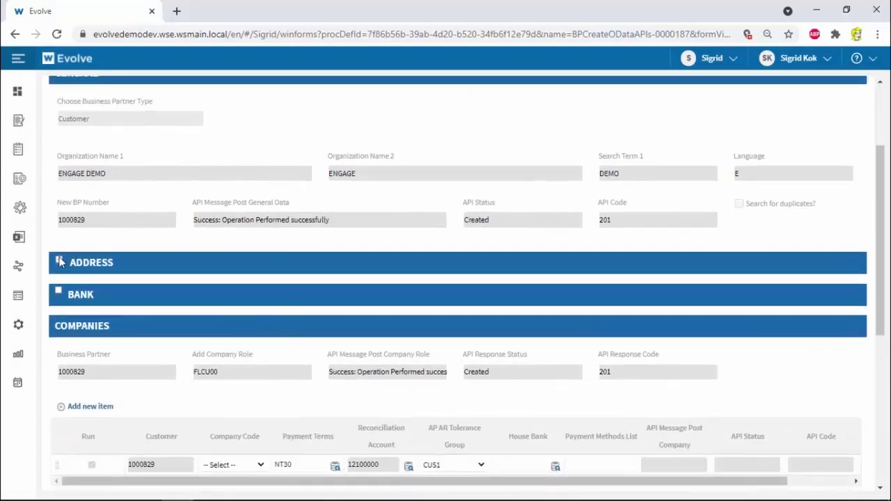
left_click(60, 261)
scroll(67, 259, "down", 3)
scroll(70, 250, "up", 3)
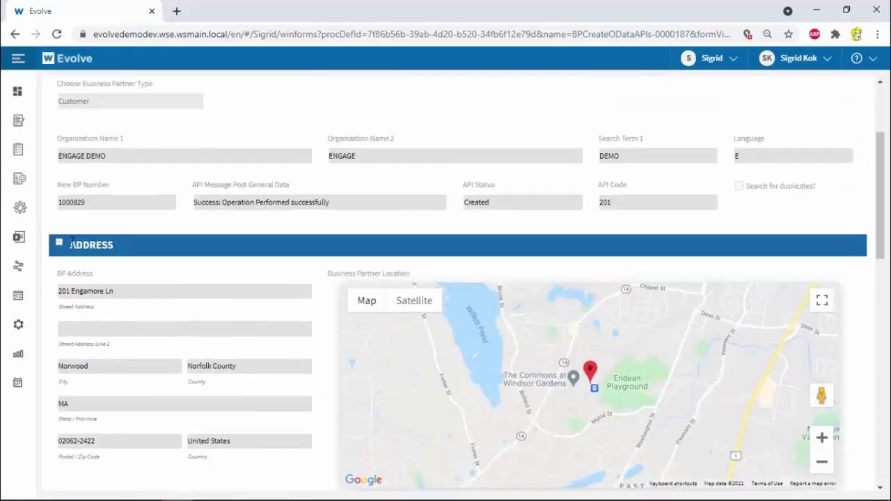
left_click(60, 244)
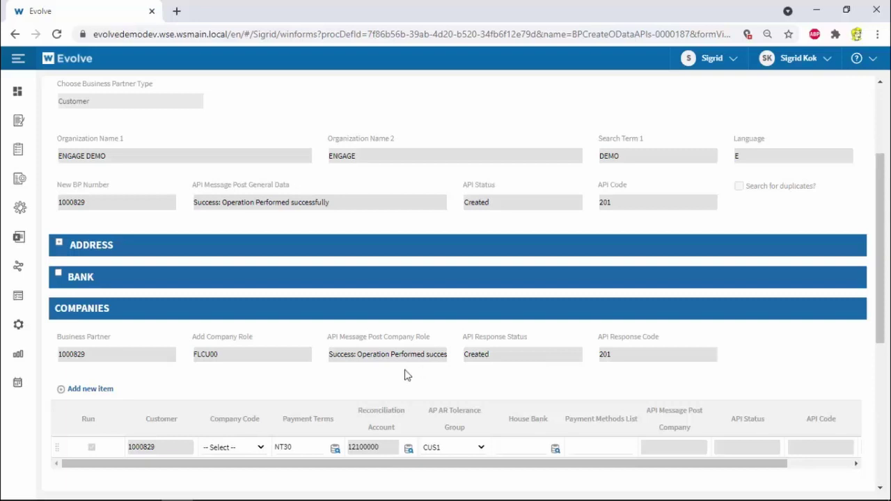
scroll(407, 375, "down", 1)
Add company codes 1010 and 1710 to the company role
left_click(240, 382)
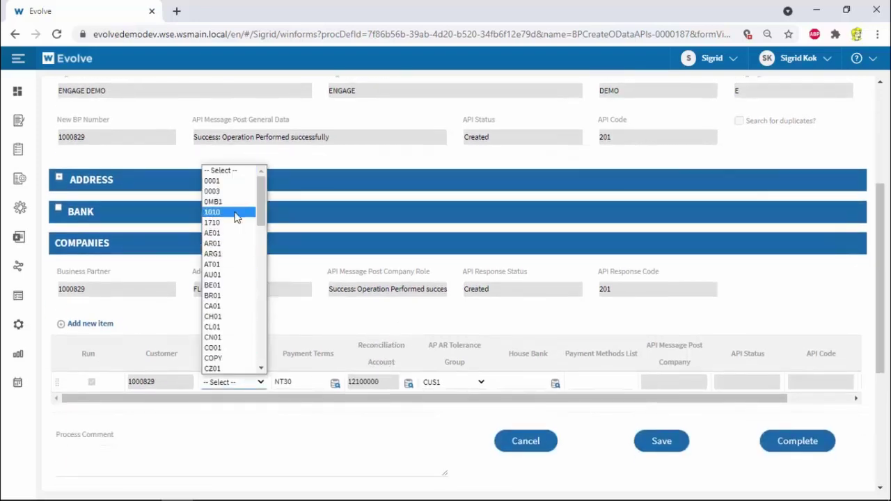
left_click(234, 212)
left_click(85, 324)
left_click(241, 391)
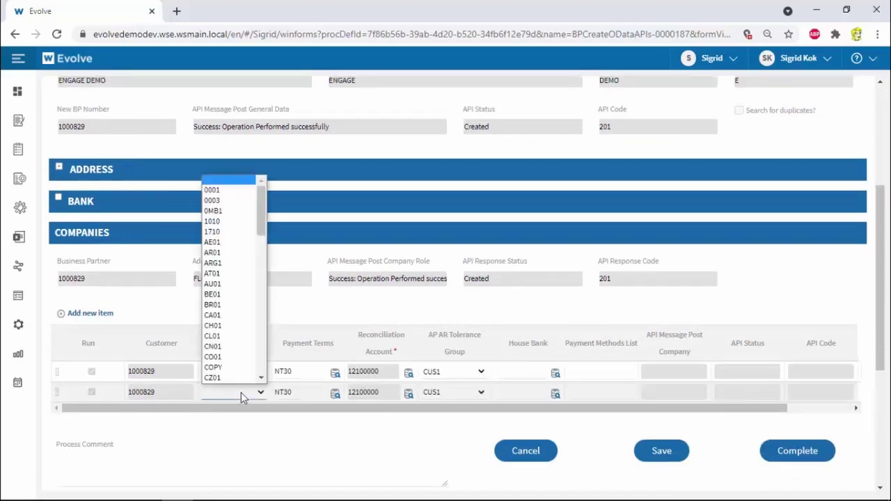
left_click(216, 231)
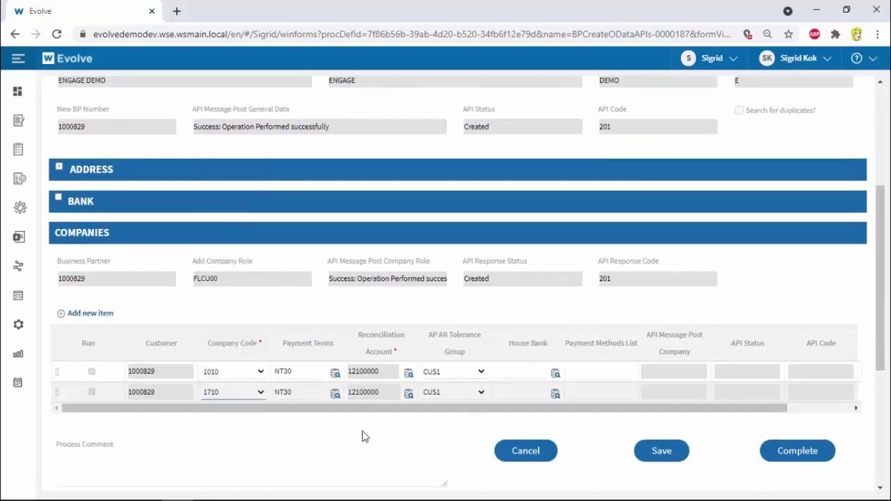
Change the 1010 payment terms from NT30 to NT15 and complete the task
left_click_drag(312, 372, 258, 371)
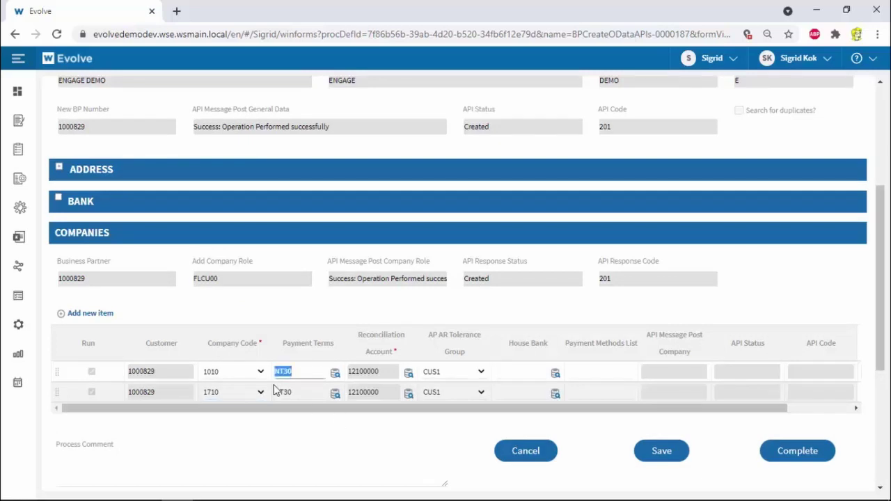
key("BackSpace")
left_click(335, 373)
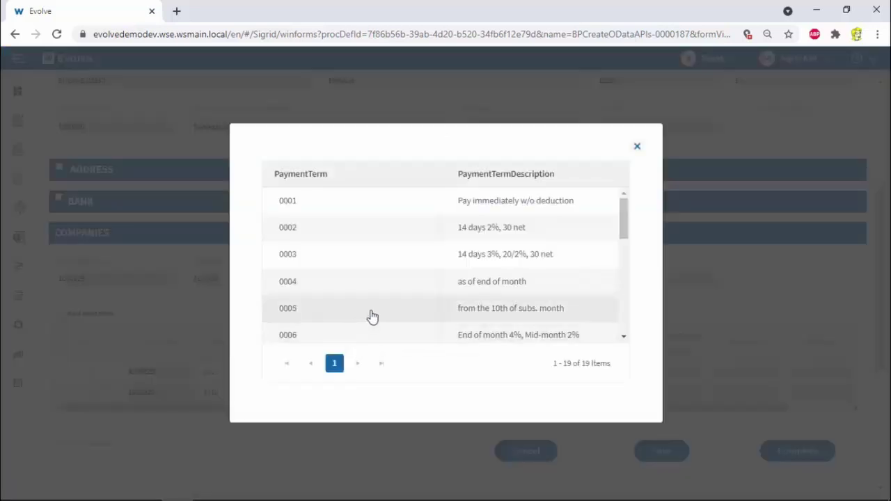
scroll(370, 314, "down", 3)
left_click(351, 293)
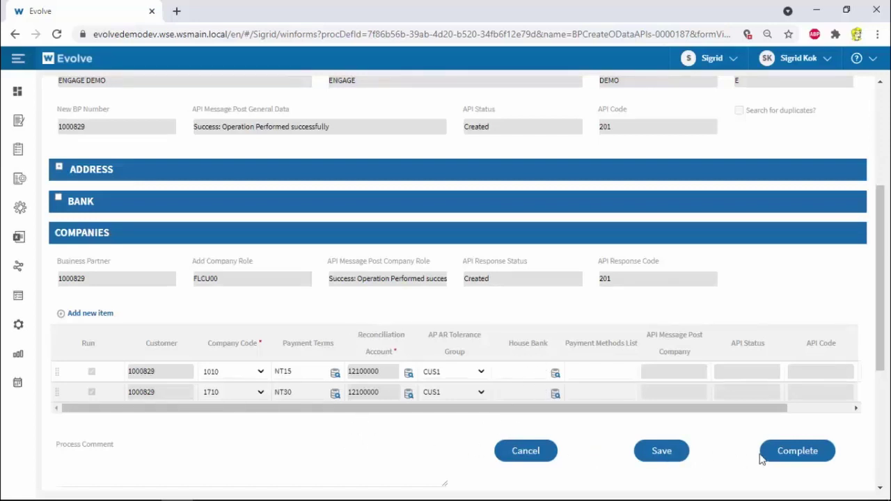
left_click(793, 453)
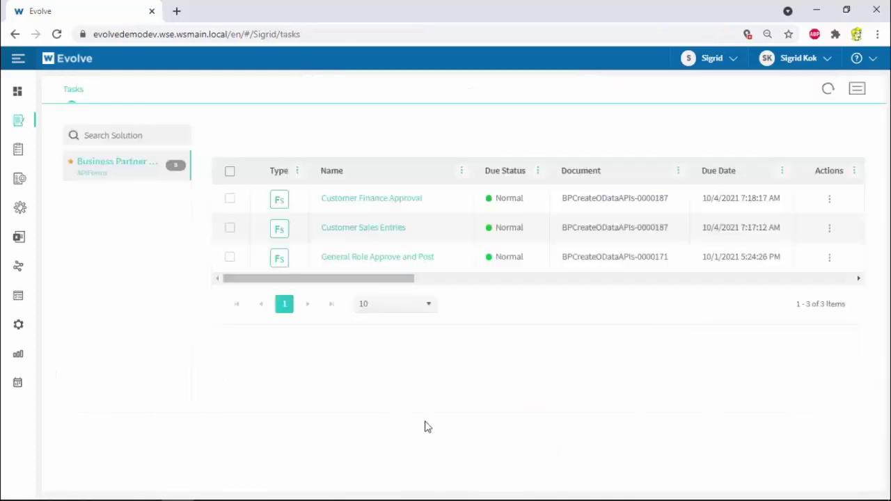
Open Customer Sales Entries and set sales areas 1010/10/00 and 1710/10/00
left_click(271, 238)
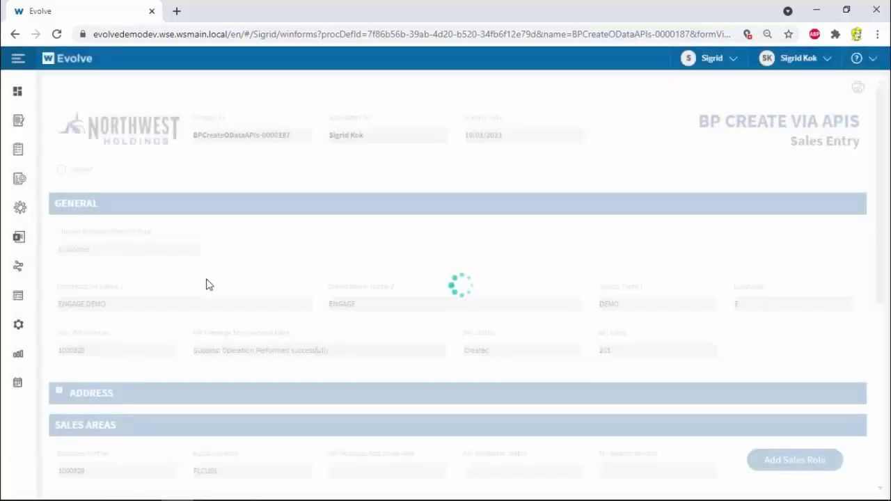
scroll(214, 284, "down", 5)
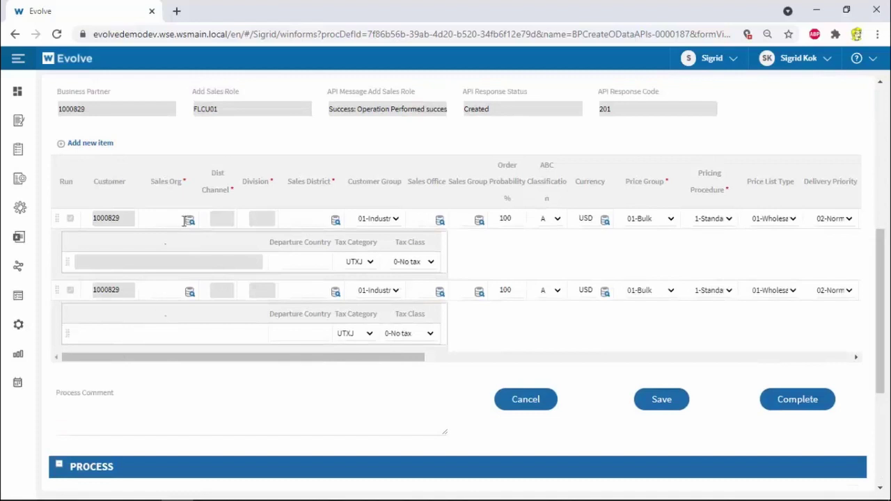
left_click(189, 222)
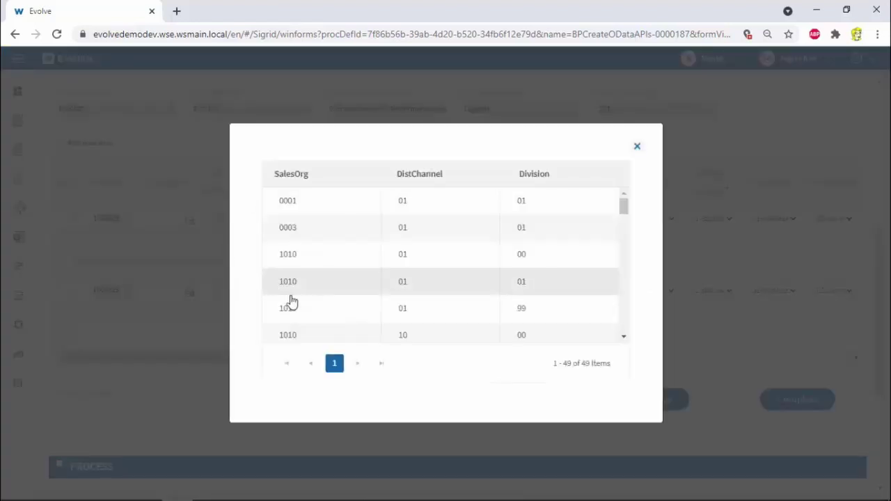
left_click(268, 335)
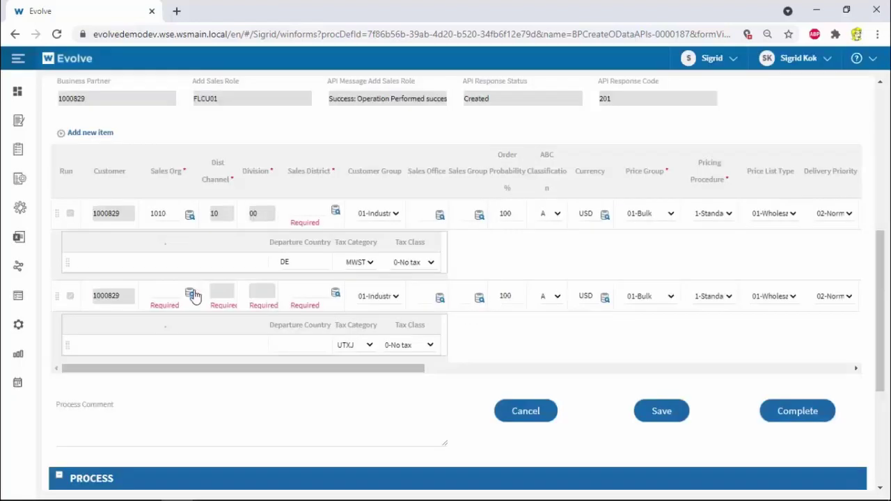
left_click(190, 294)
scroll(324, 308, "down", 2)
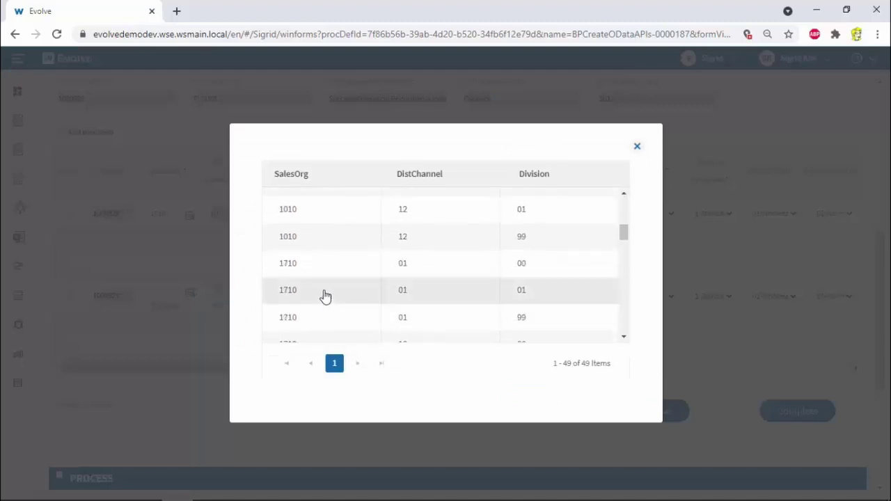
scroll(303, 319, "down", 2)
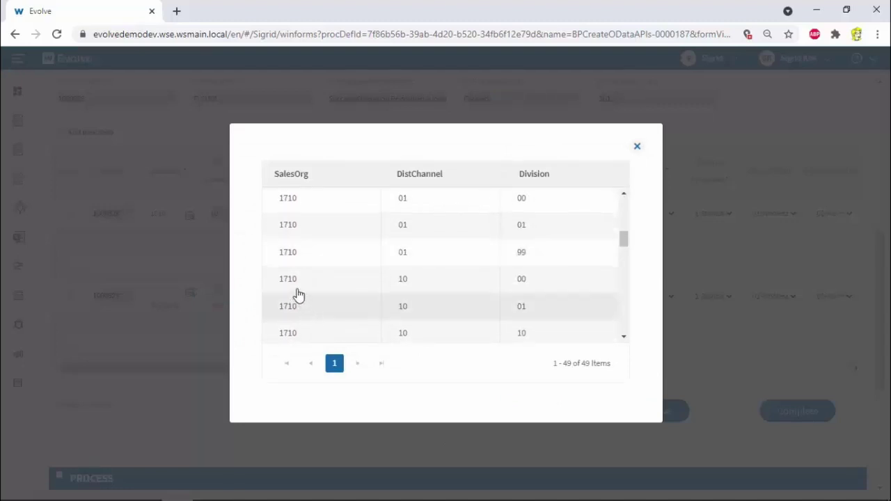
left_click(295, 284)
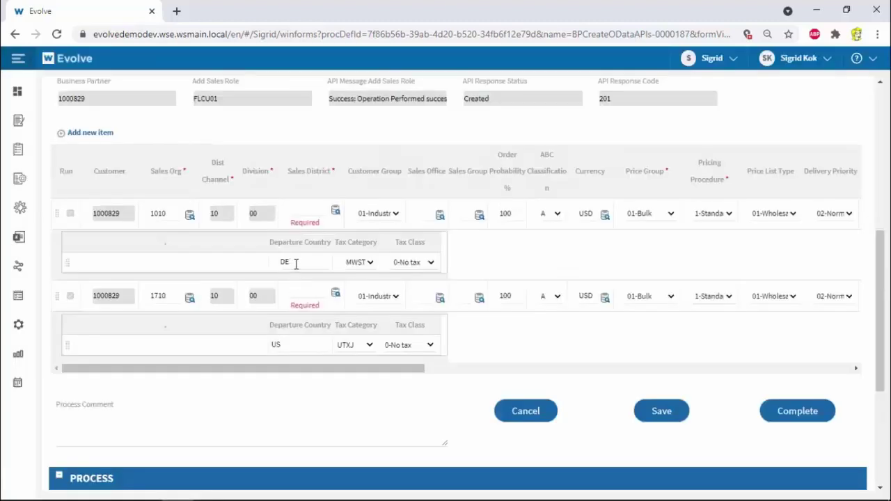
Set sales district 000004 for the first row and US0004 for the second
left_click(335, 214)
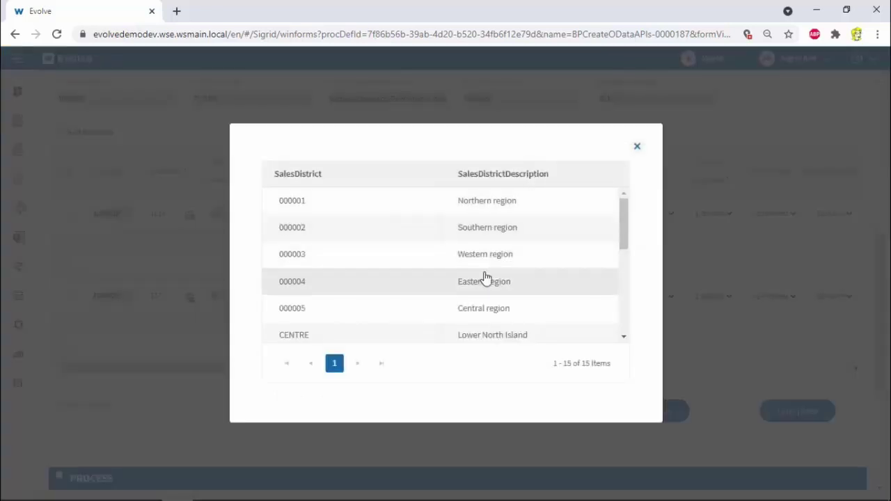
left_click(485, 279)
left_click(336, 289)
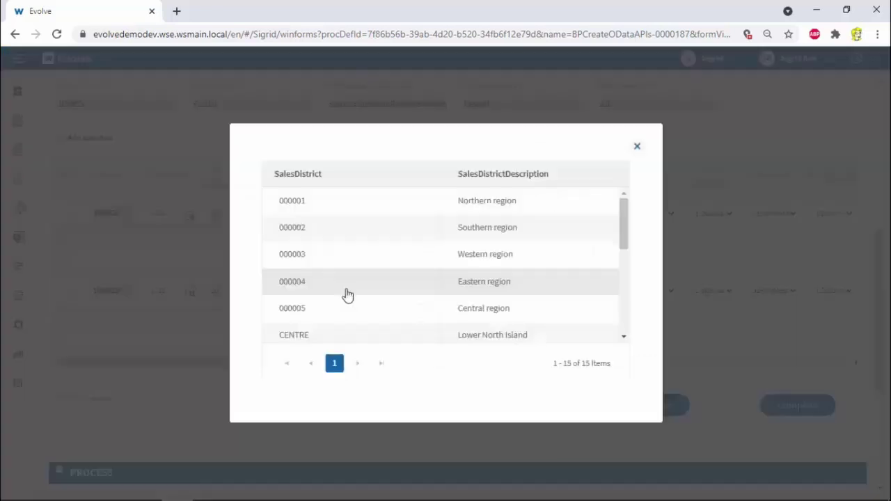
scroll(459, 302, "down", 3)
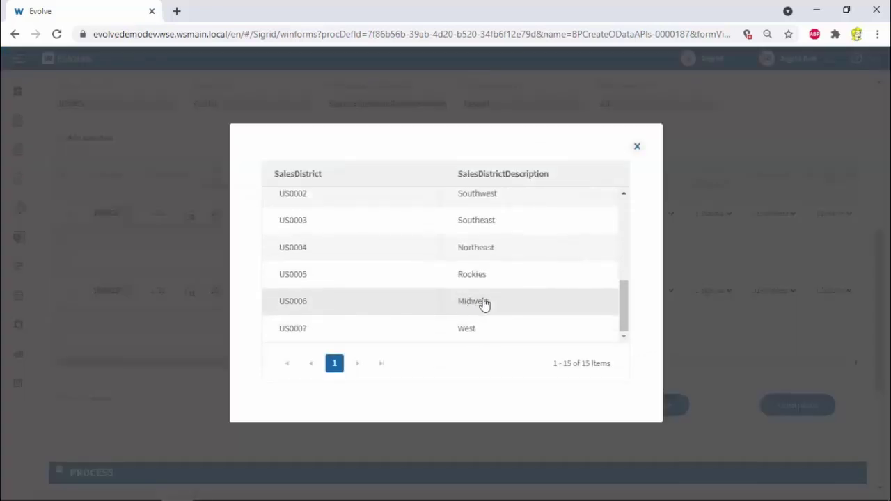
left_click(487, 251)
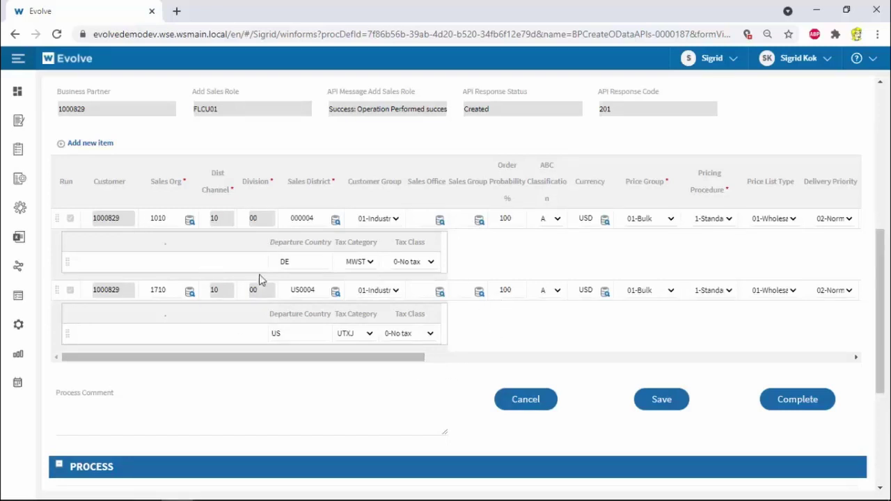
Check the sales area grid columns and complete the sales entries task
left_click_drag(297, 358, 296, 358)
left_click_drag(249, 355, 414, 362)
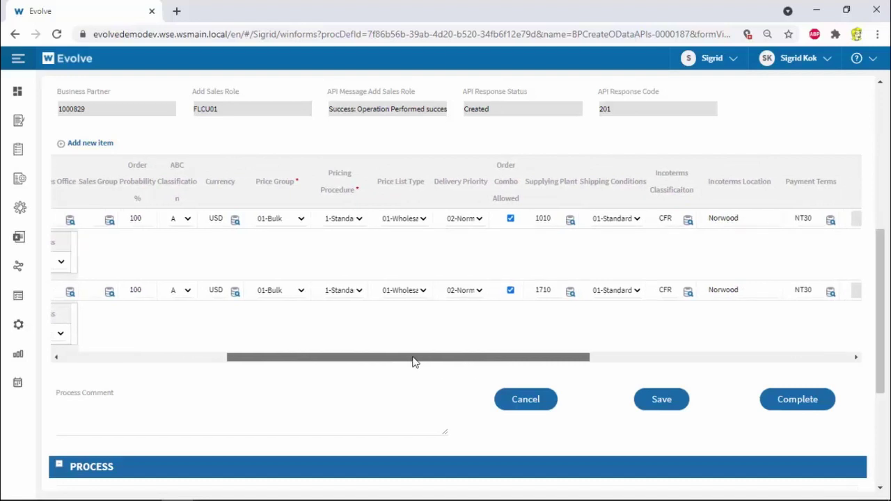
left_click_drag(414, 361, 461, 353)
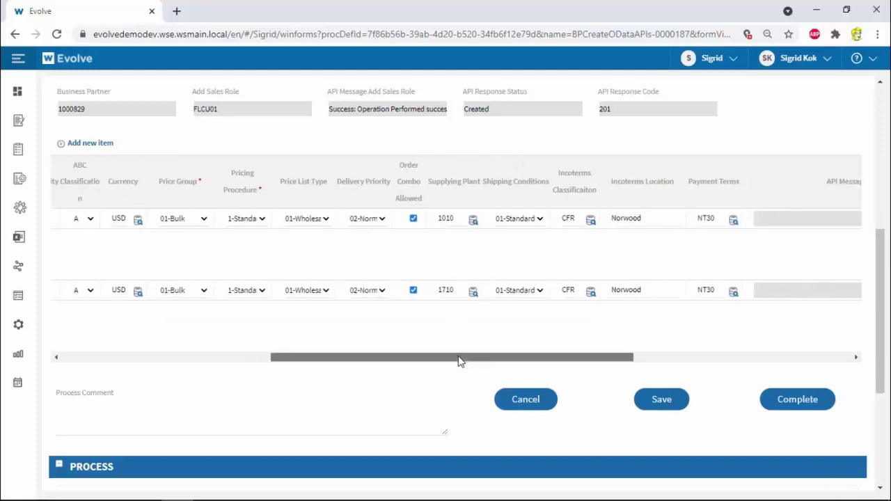
left_click_drag(459, 360, 521, 357)
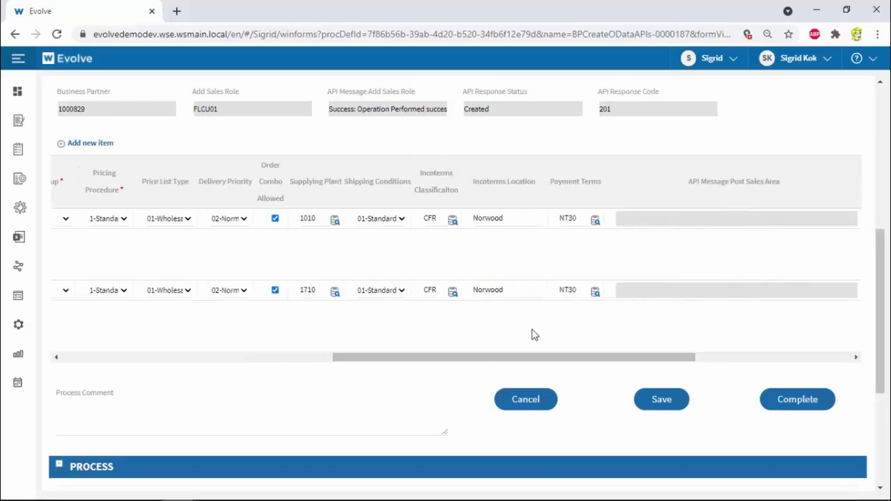
left_click_drag(427, 359, 95, 342)
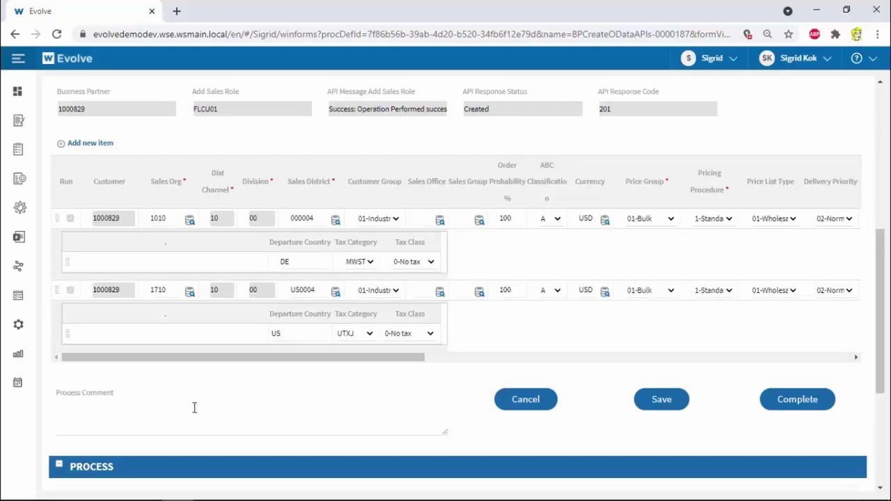
left_click(796, 400)
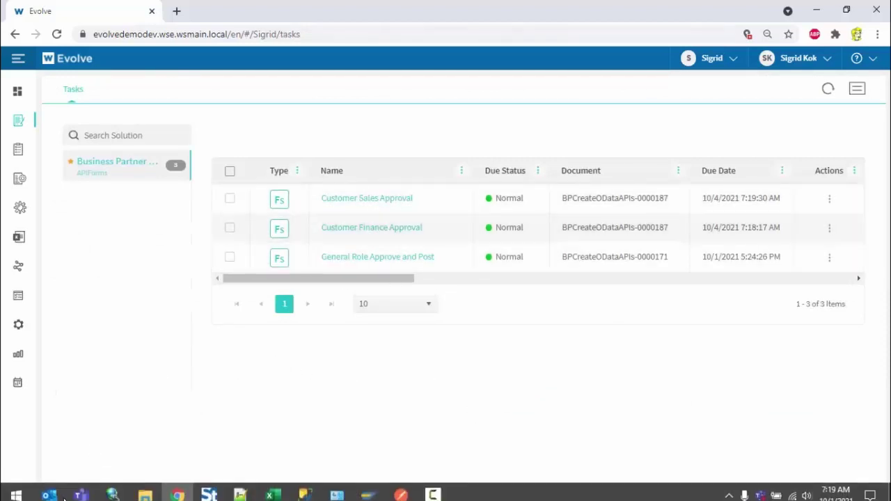
Open the Customer Finance Approval email in Outlook and send the Approve reply
mouse_move(55, 491)
left_click(73, 449)
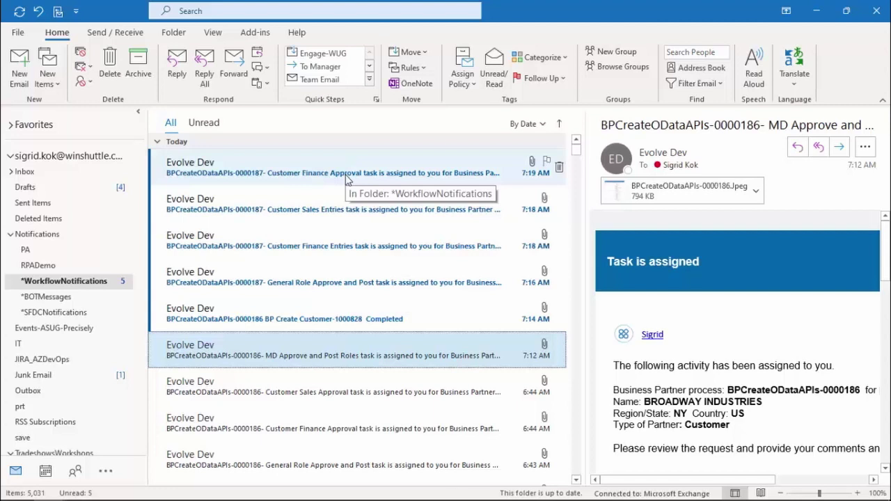
double_click(344, 174)
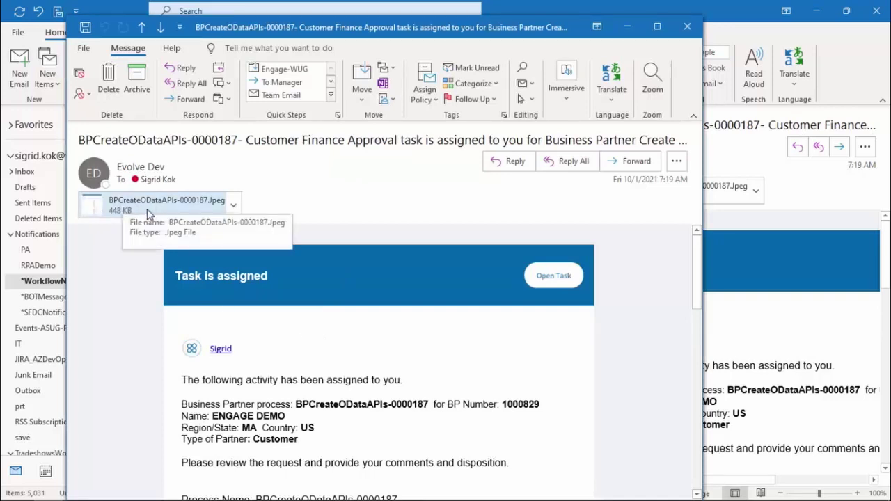
scroll(119, 291, "down", 3)
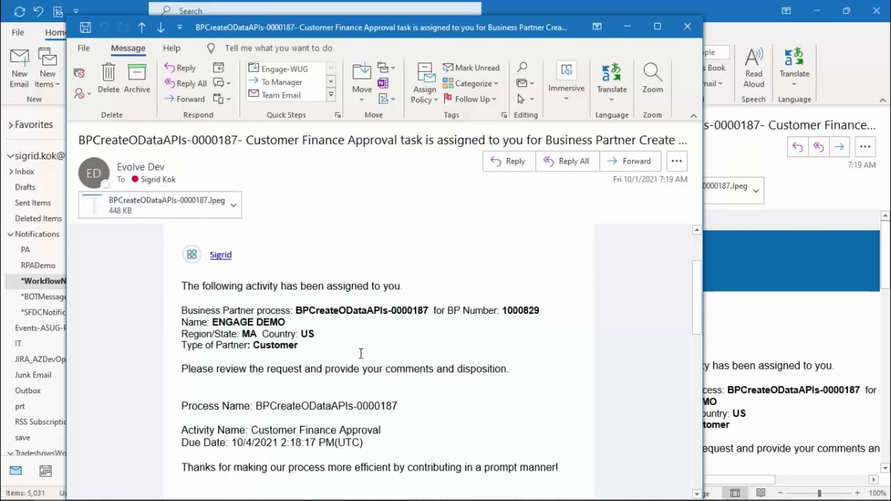
scroll(359, 353, "down", 6)
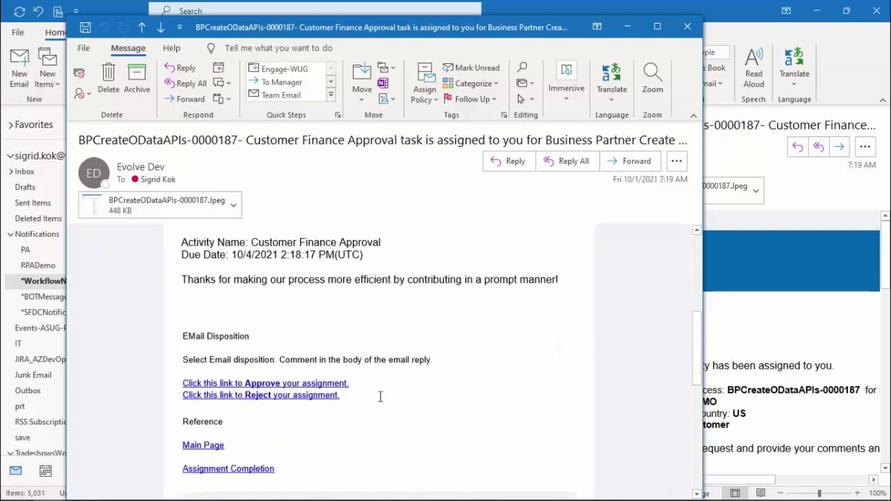
left_click(324, 384)
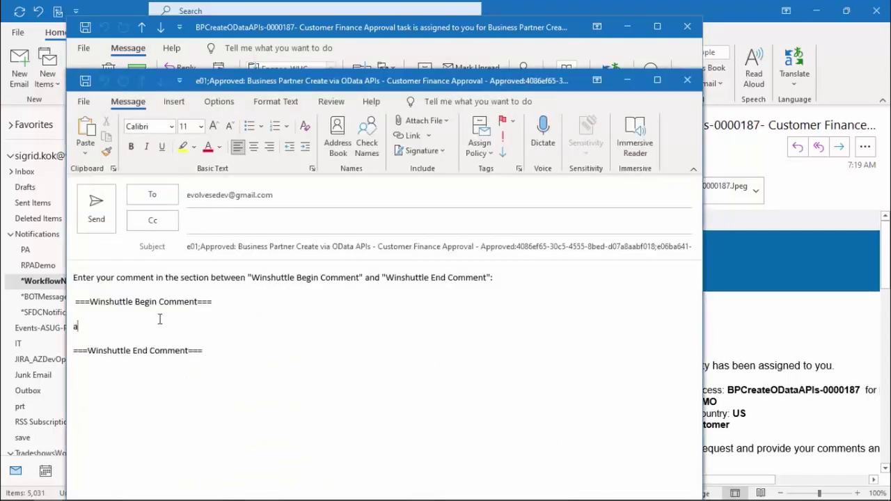
left_click(96, 203)
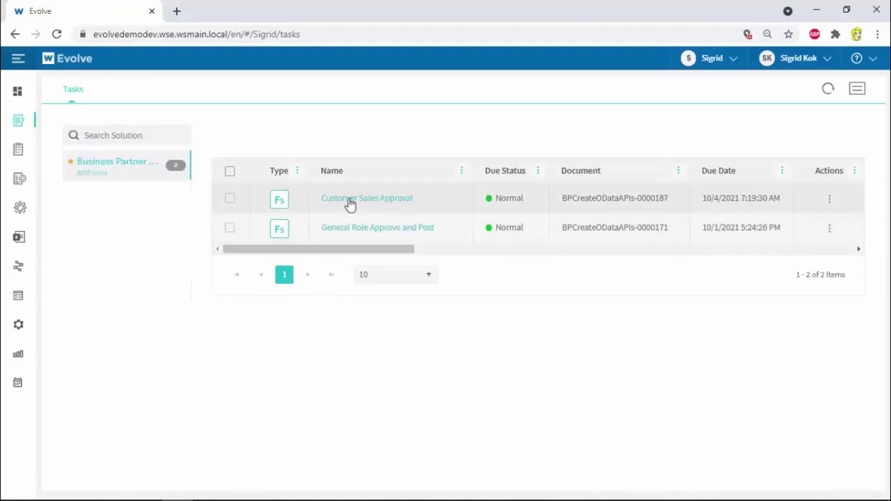
Open the Customer Sales Approval task and review its Sales Areas grid
left_click(284, 205)
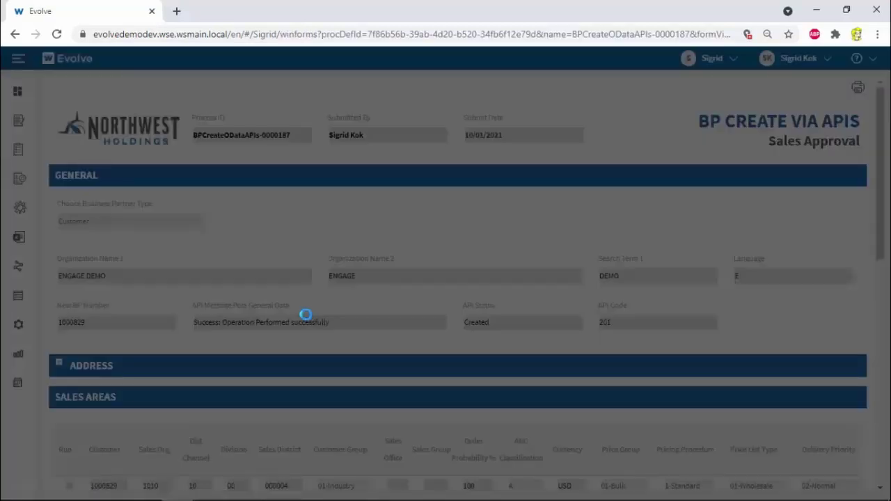
scroll(310, 318, "down", 1)
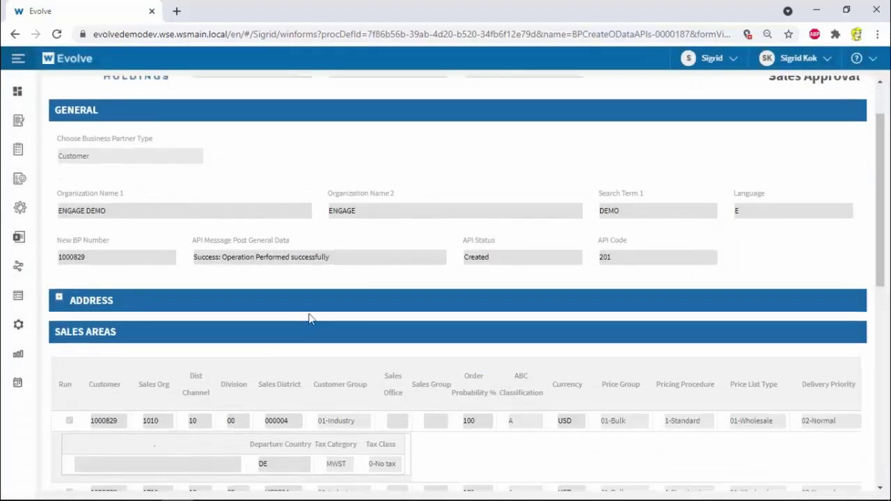
scroll(313, 279, "down", 3)
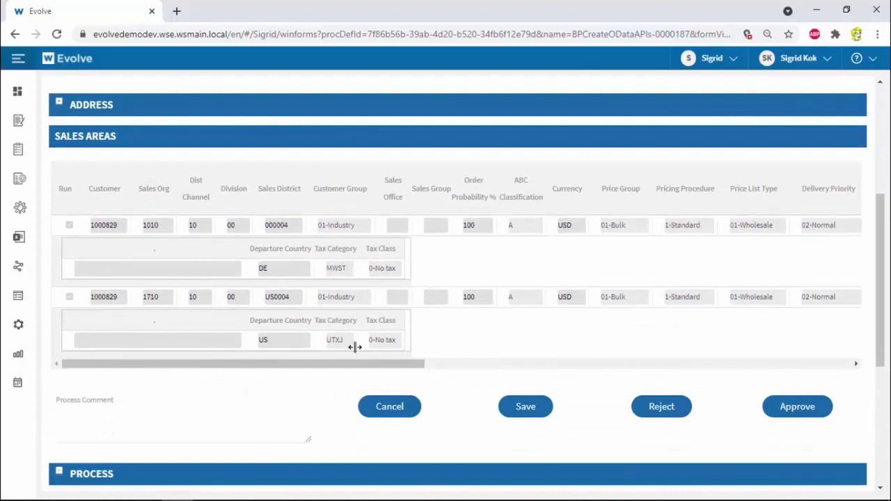
left_click_drag(360, 366, 675, 378)
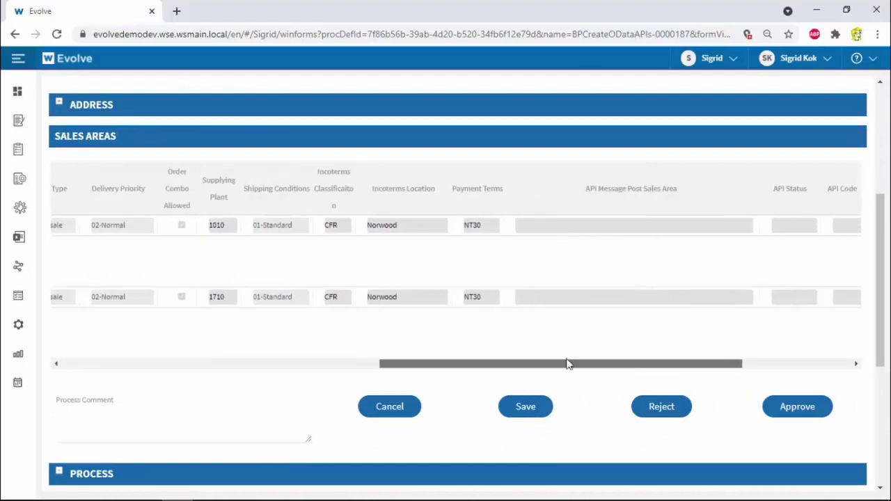
left_click_drag(569, 362, 254, 368)
Approve the sales task with comment 'ok' and show the Documents list
left_click(217, 417)
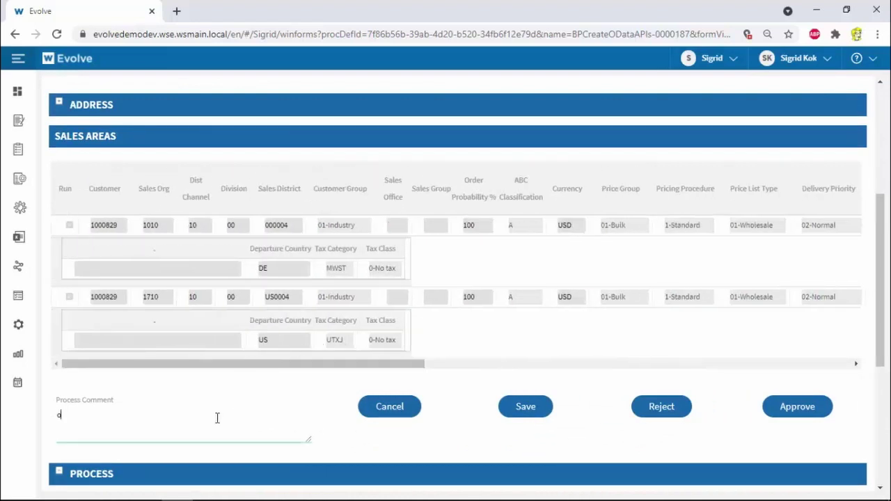
type("ok")
left_click(793, 410)
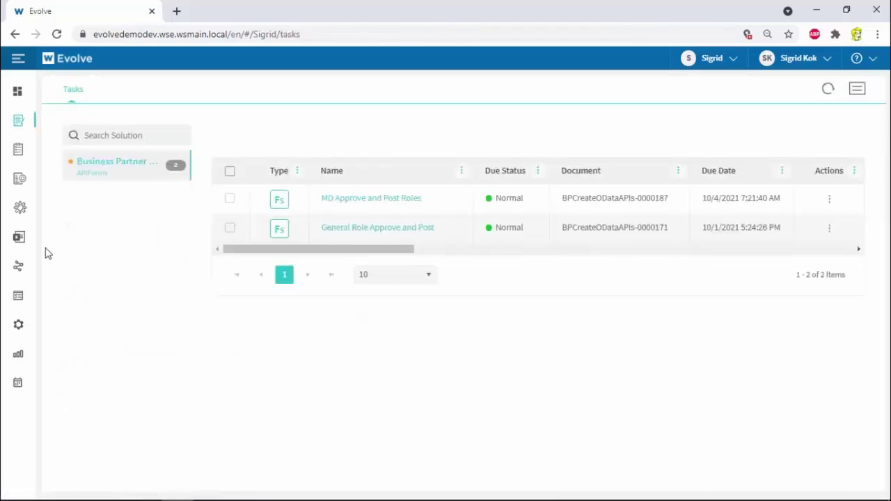
left_click(21, 238)
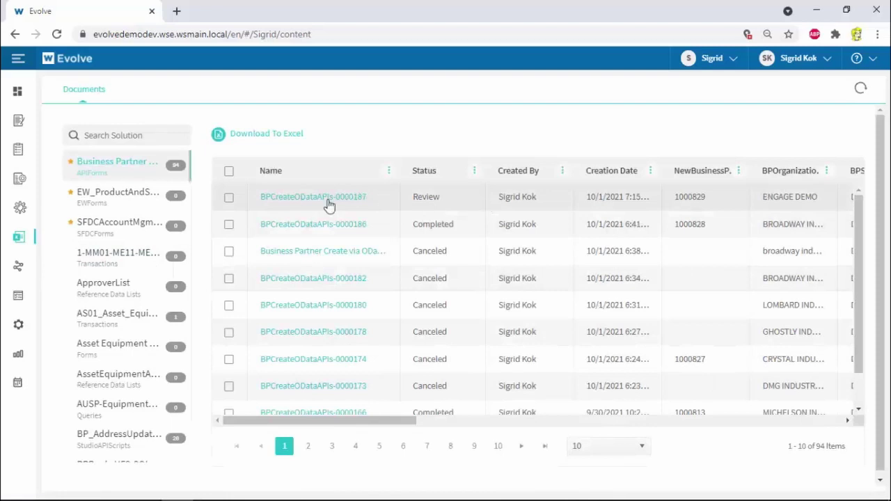
left_click_drag(392, 424, 348, 431)
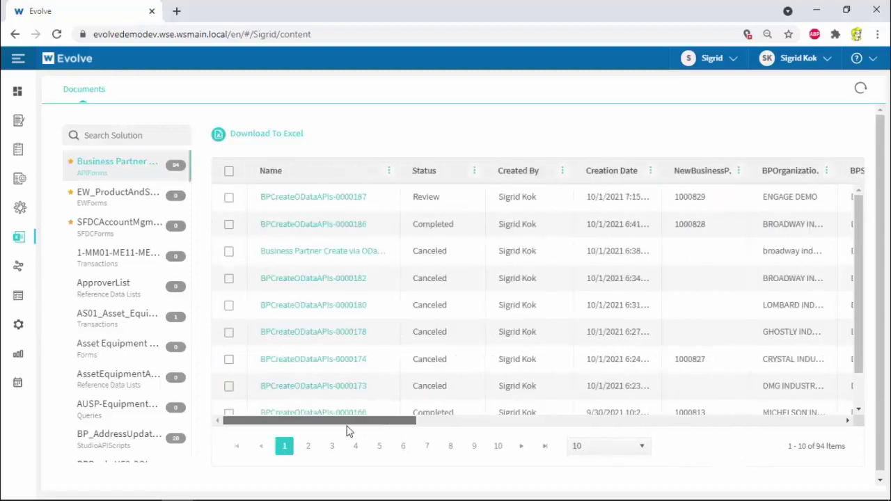
left_click(228, 198)
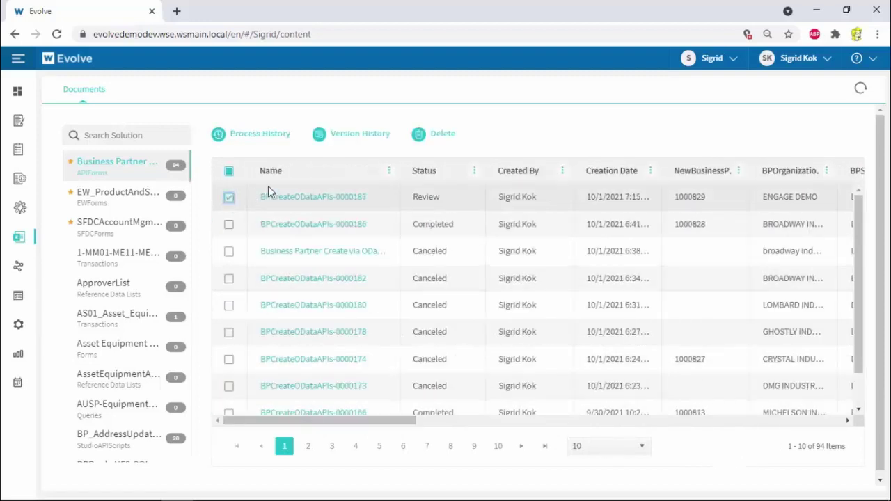
left_click(270, 136)
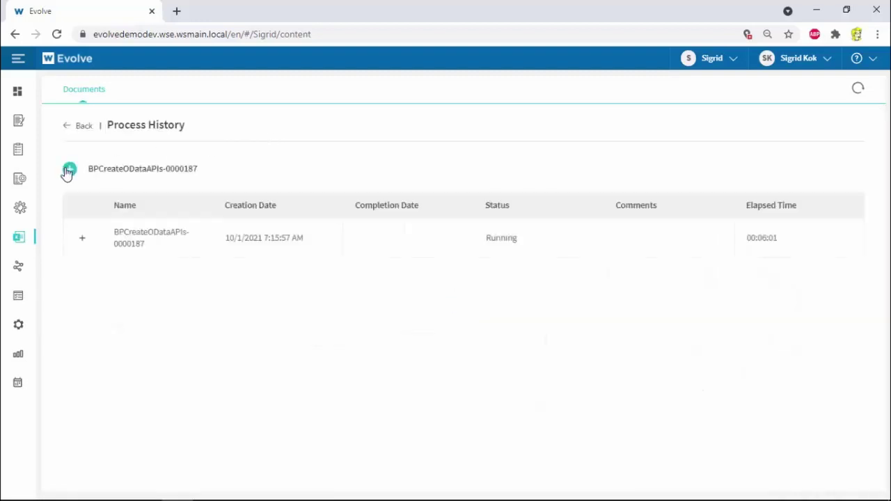
left_click(67, 170)
scroll(105, 293, "down", 3)
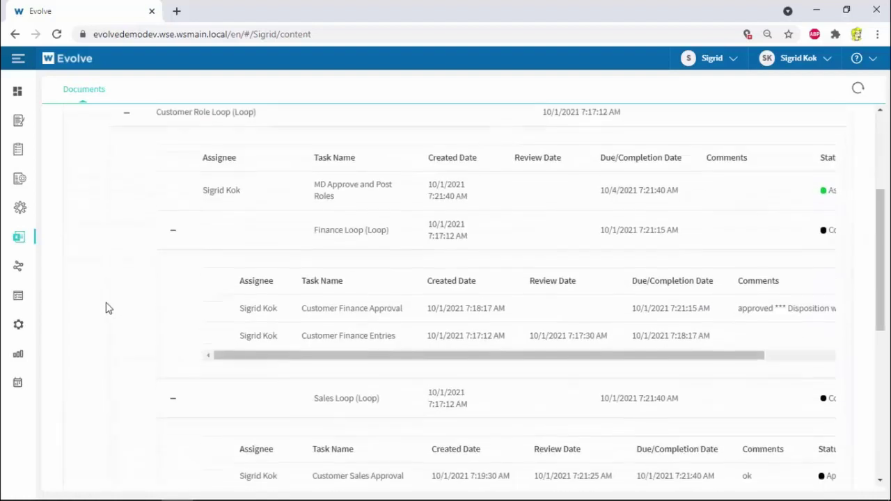
scroll(108, 310, "down", 5)
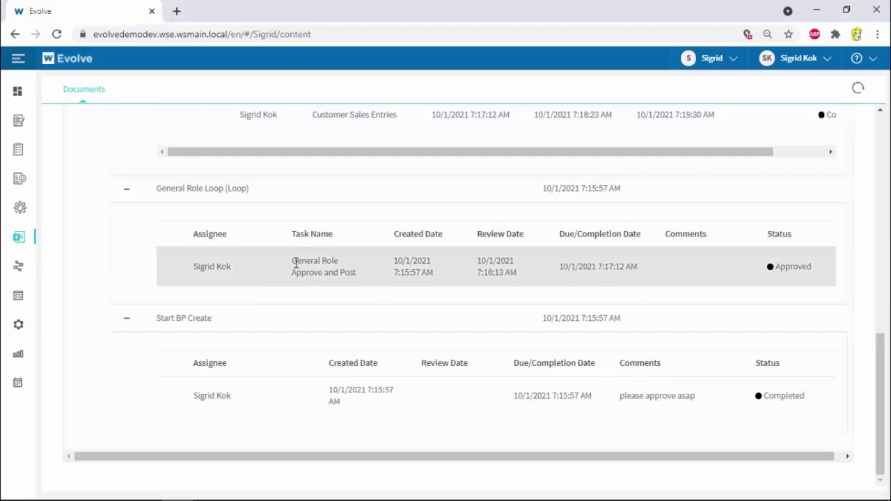
scroll(766, 291, "up", 1)
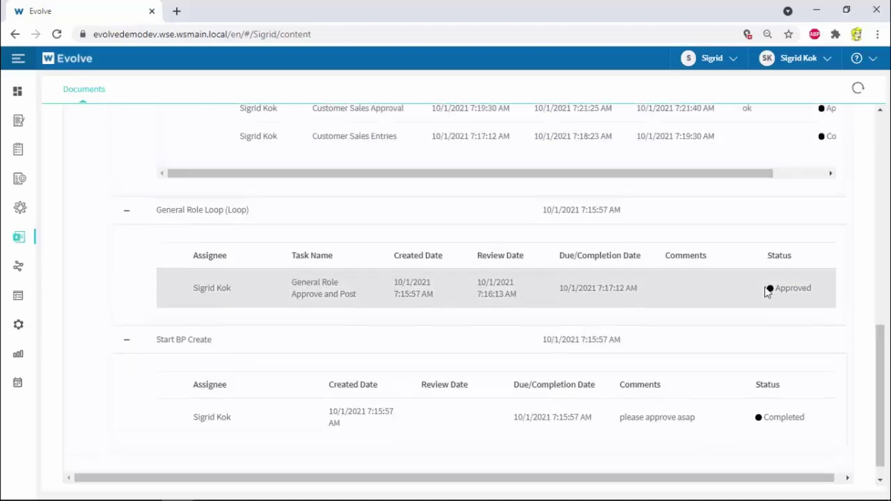
scroll(765, 291, "up", 2)
scroll(766, 292, "up", 1)
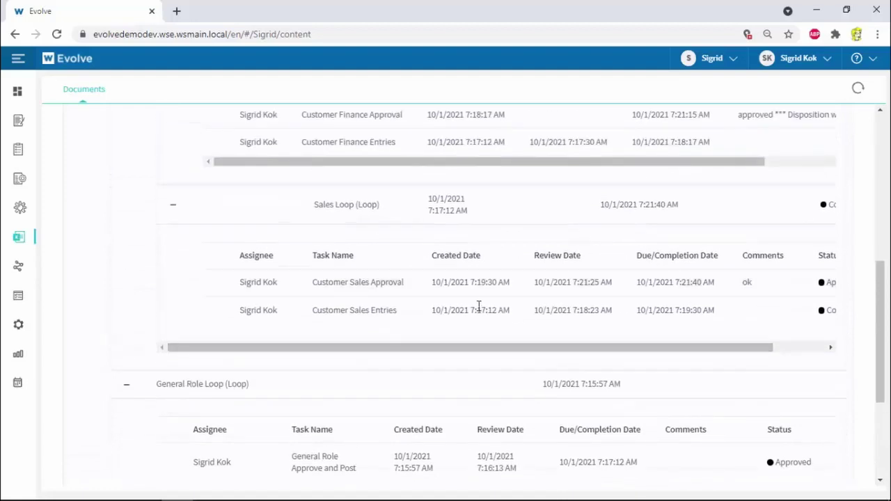
left_click_drag(406, 347, 497, 358)
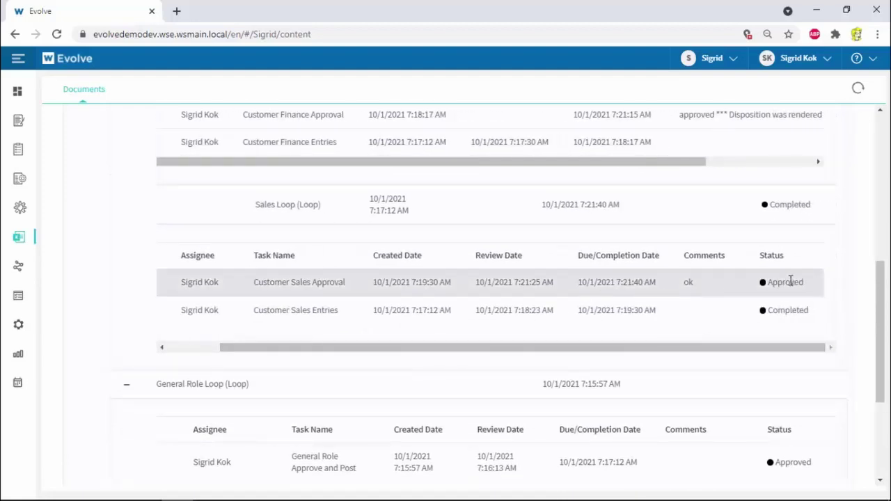
scroll(585, 307, "up", 2)
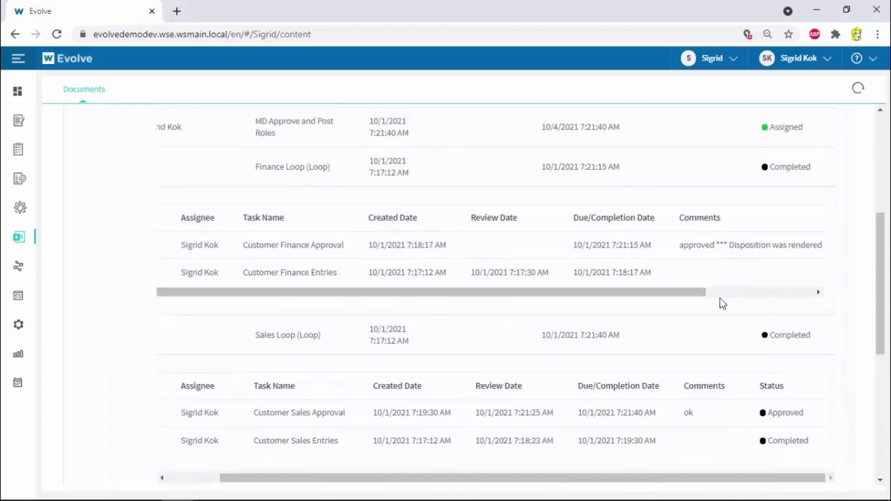
left_click_drag(688, 295, 535, 299)
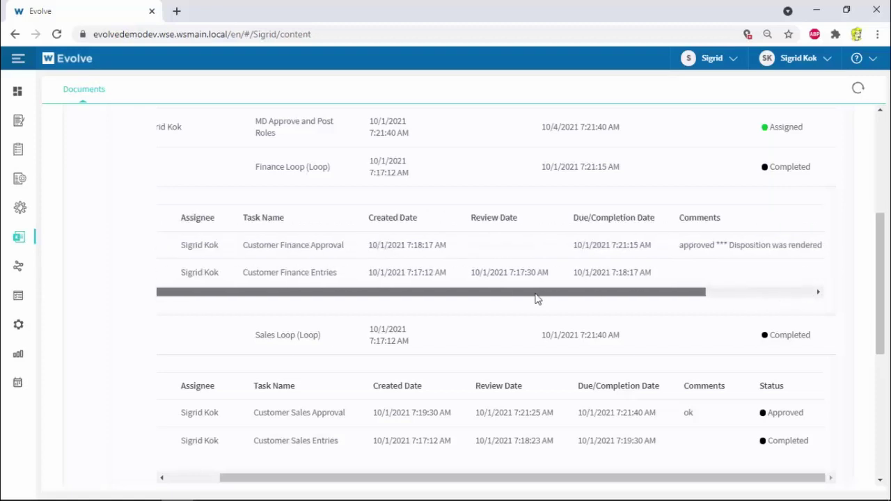
scroll(400, 264, "up", 2)
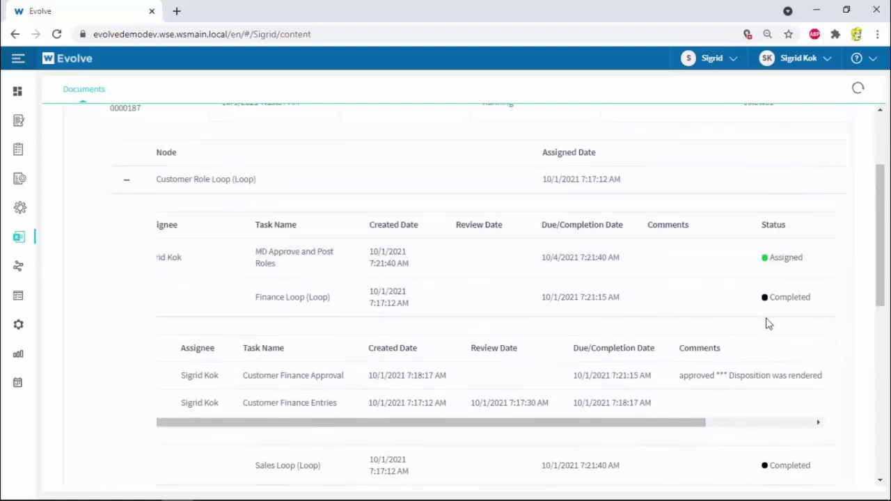
left_click(100, 91)
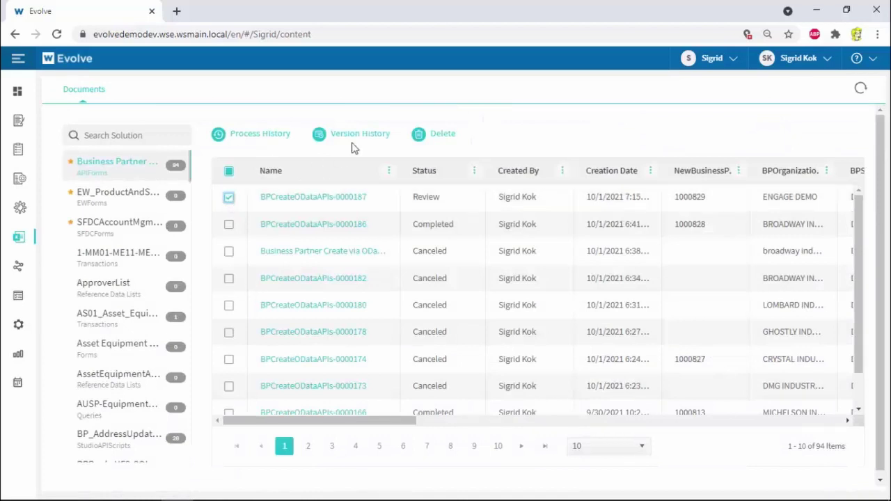
Open version 5 of BPCreateODataAPIs-0000187 and show its top-level Business Partner Create process diagram
left_click(357, 139)
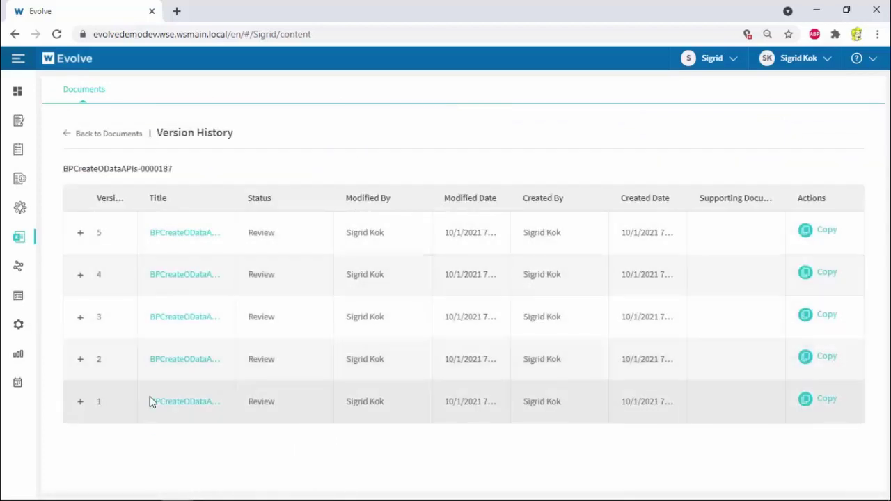
left_click(210, 235)
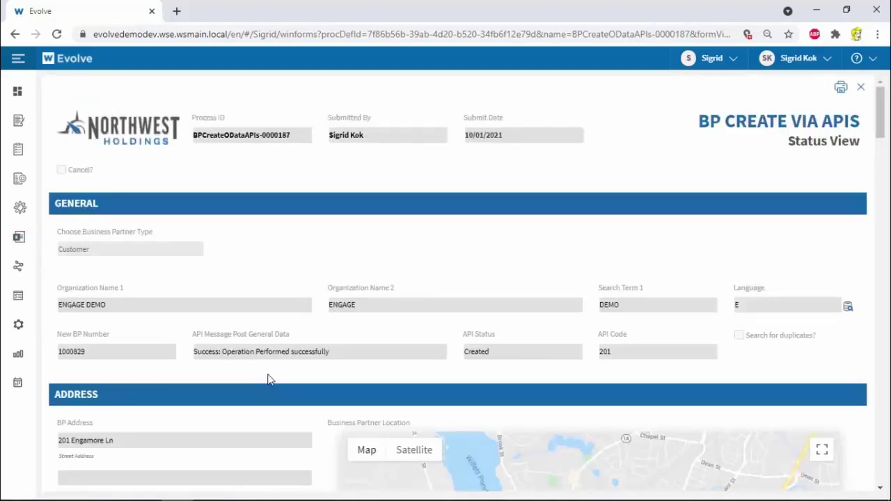
scroll(270, 377, "down", 8)
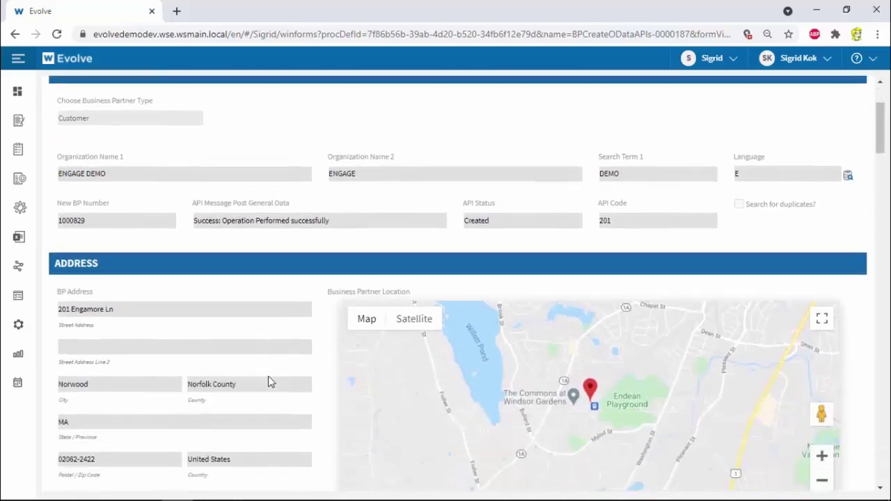
scroll(270, 388, "down", 10)
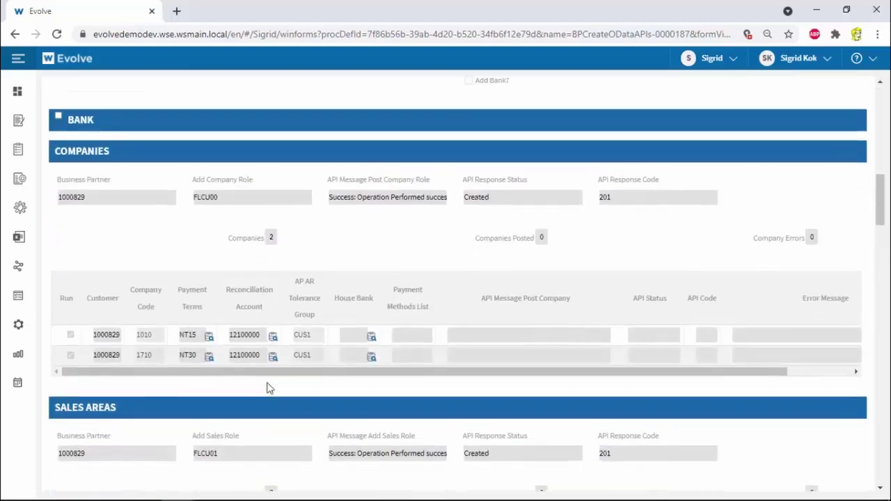
scroll(267, 386, "down", 3)
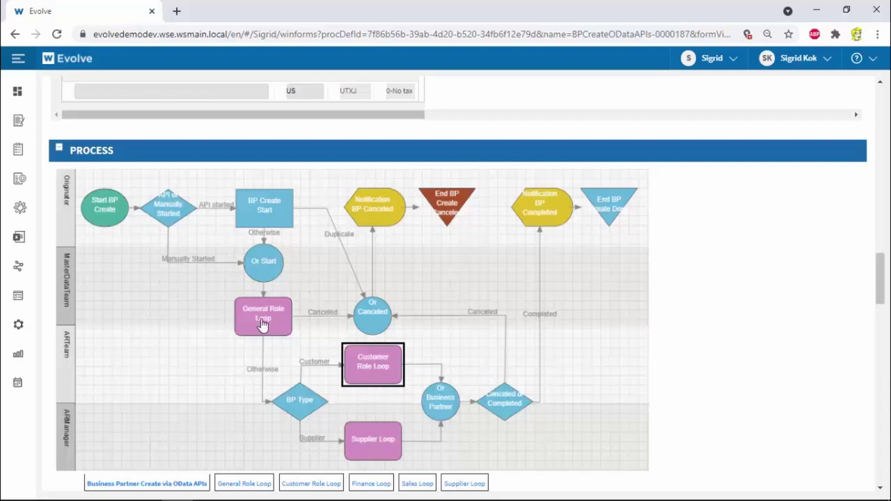
left_click(383, 369)
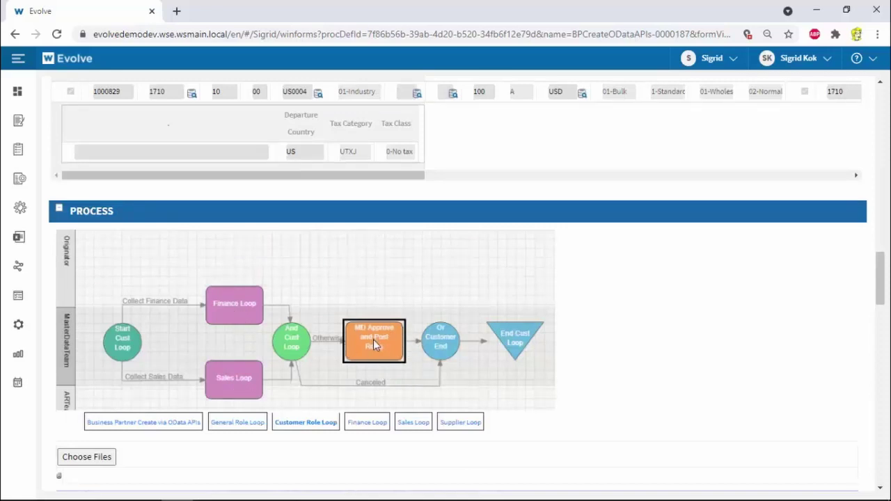
left_click(174, 423)
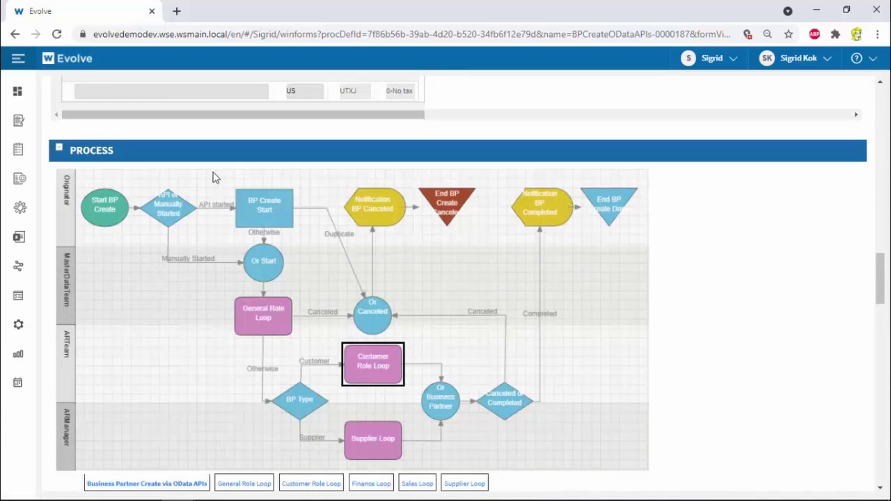
Open the MD Approve and Post Roles task and post the company code roles
left_click(20, 122)
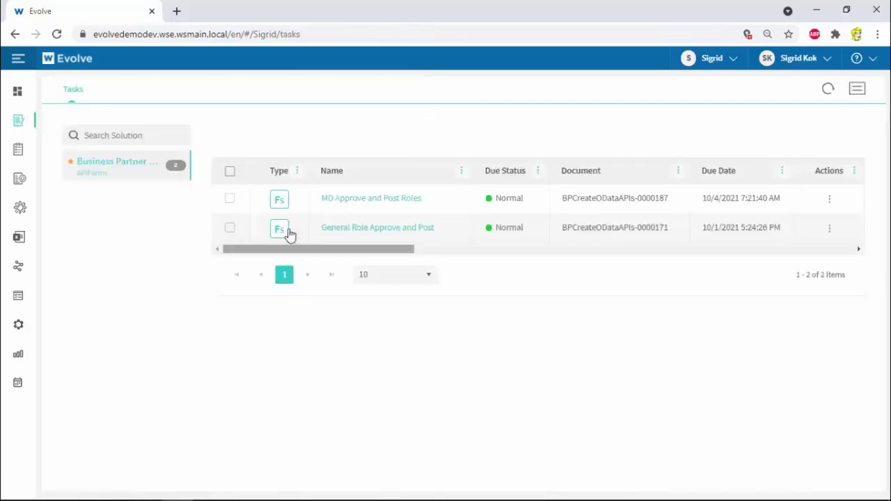
left_click(284, 201)
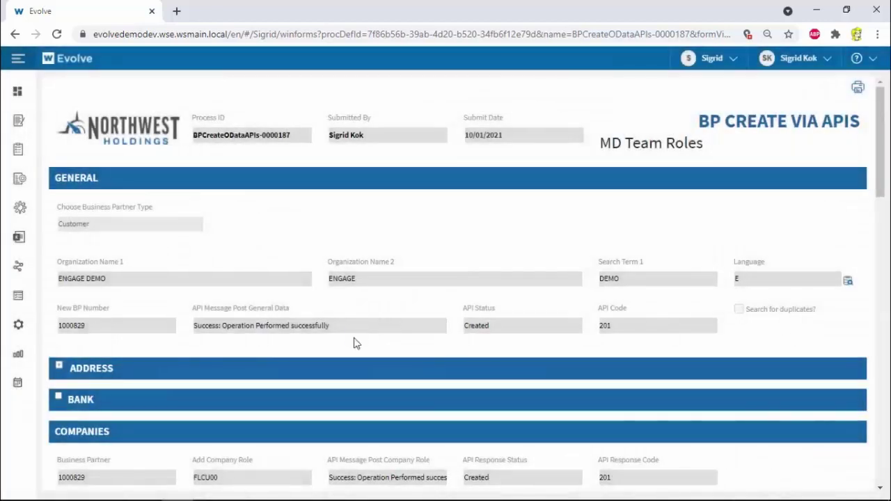
scroll(353, 341, "down", 3)
scroll(354, 341, "down", 2)
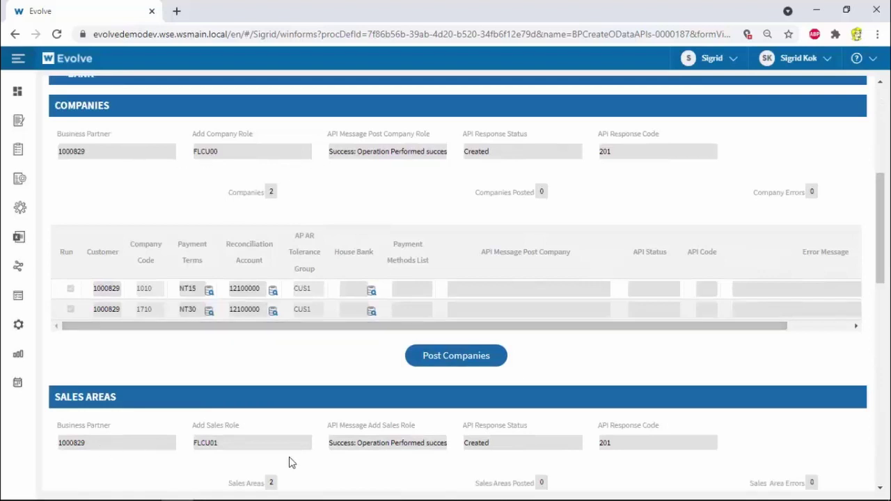
left_click(453, 361)
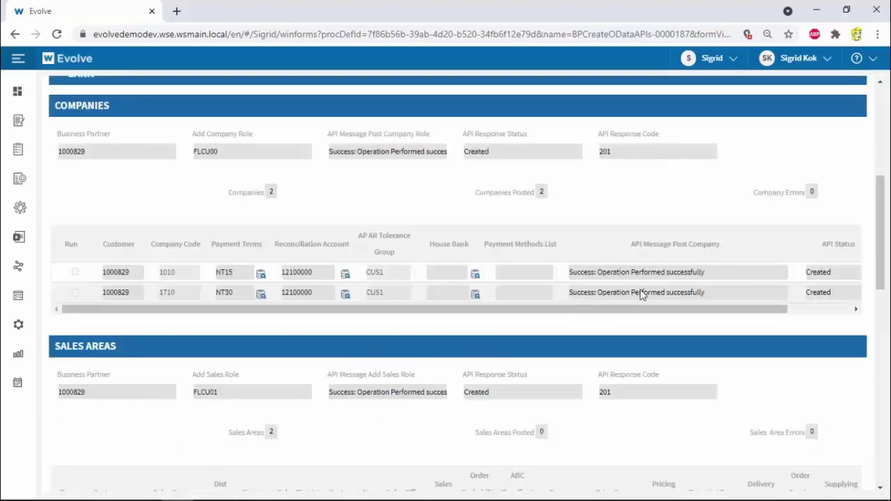
Post the sales area roles to SAP and approve the roles
left_click_drag(638, 311, 550, 311)
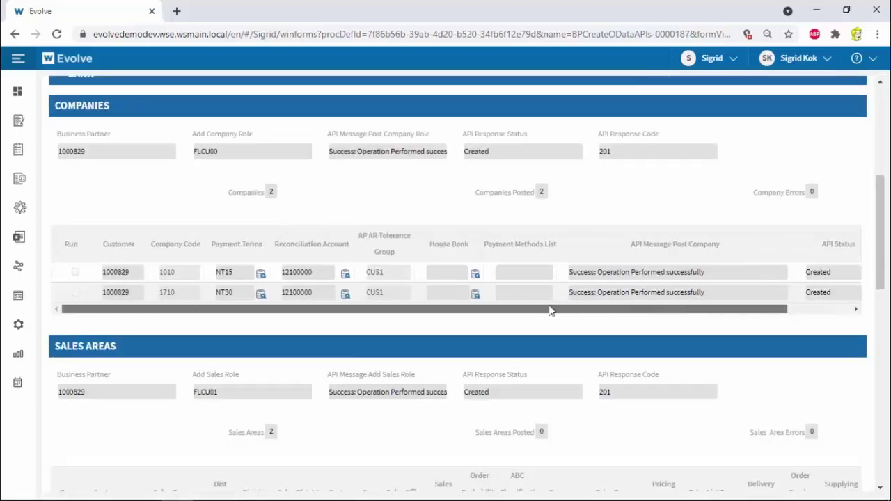
scroll(423, 313, "down", 6)
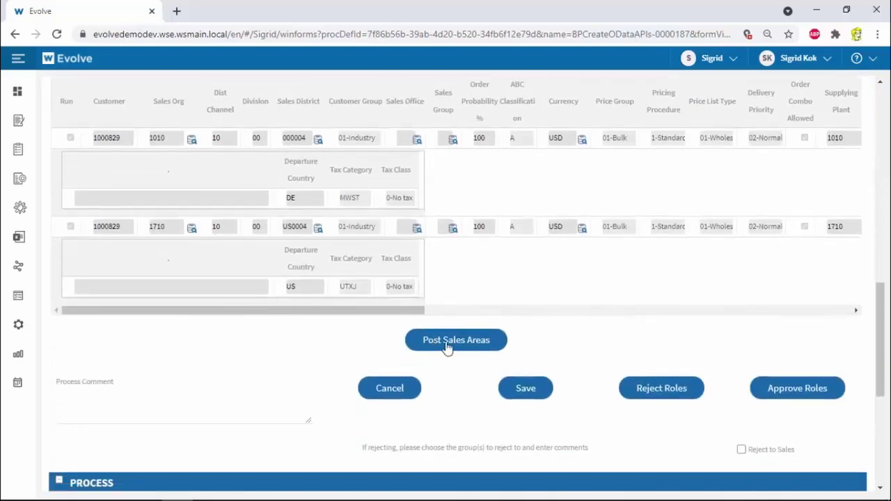
left_click(454, 343)
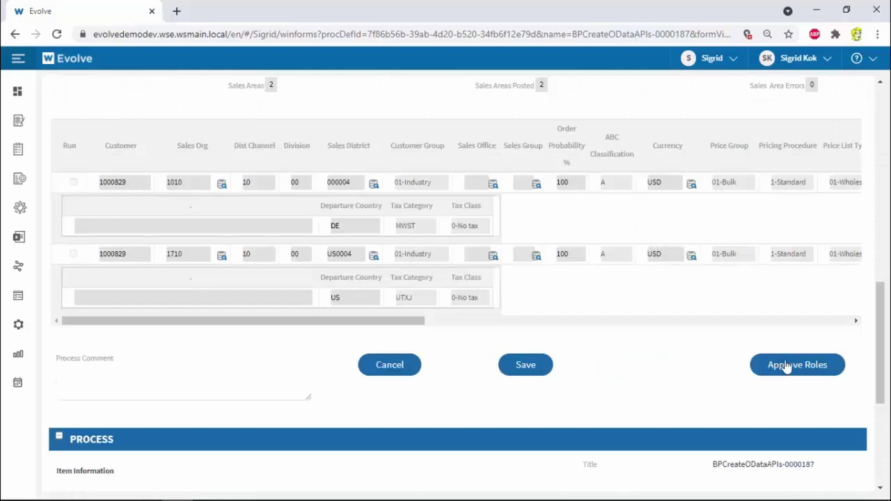
left_click(793, 369)
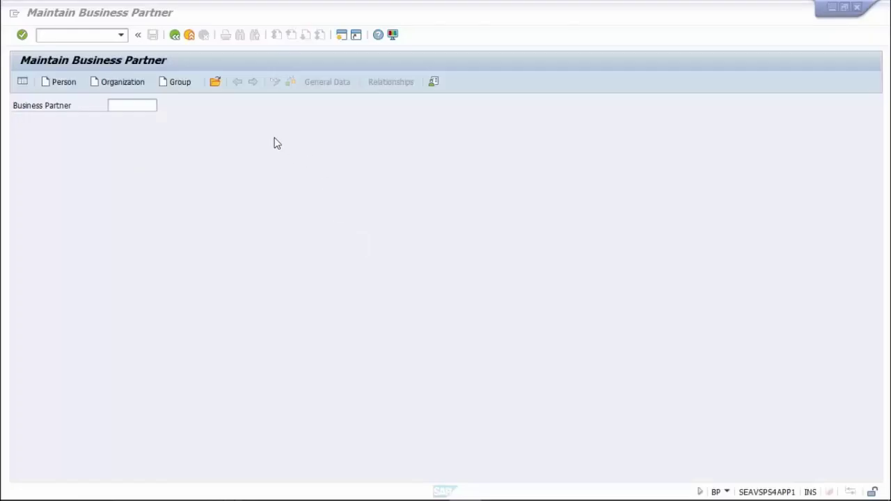
Open the ENGAGE DEMO business partner for display by its BP number
left_click(214, 82)
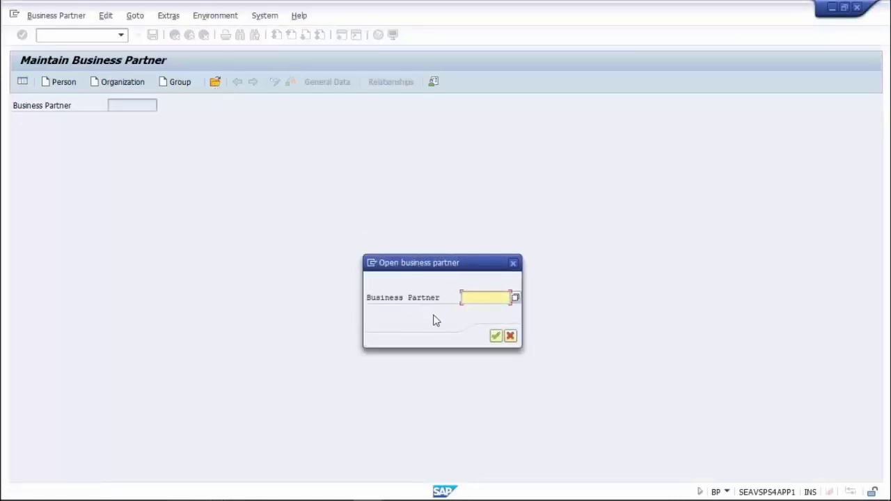
type("1000829")
left_click(495, 336)
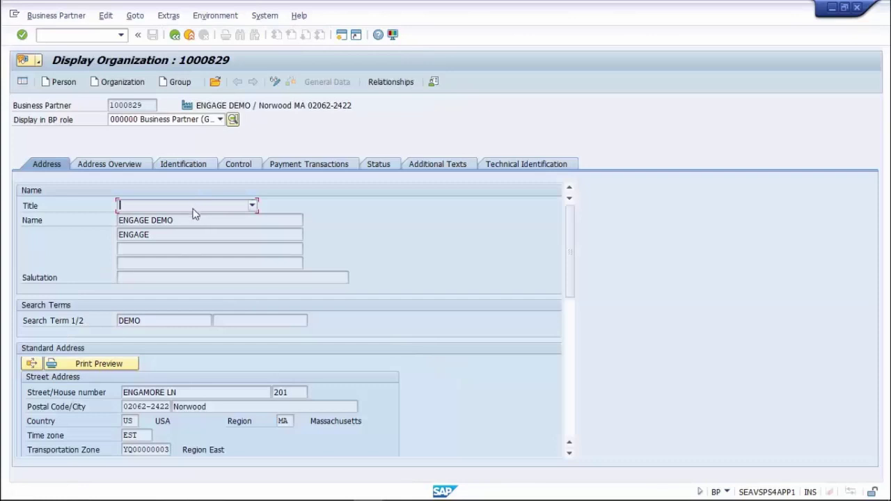
Check the partner's Norwood address and its full list of e-mail addresses
scroll(207, 366, "down", 2)
scroll(207, 378, "down", 4)
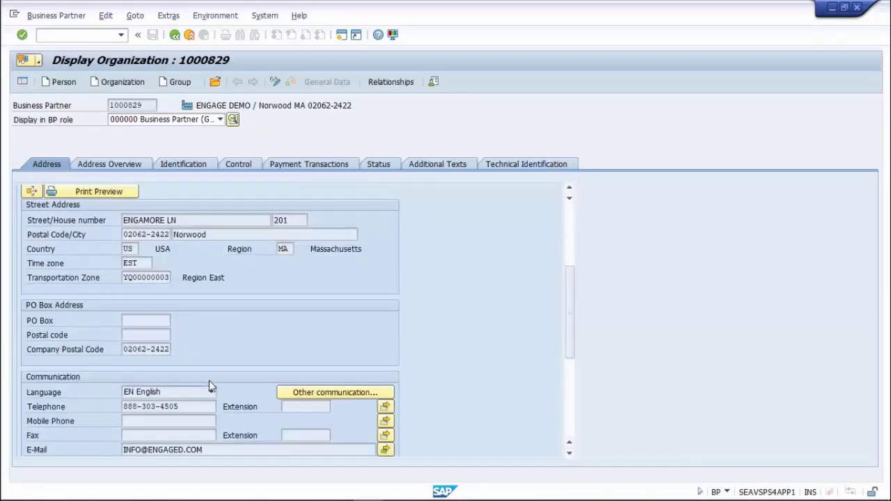
left_click(385, 363)
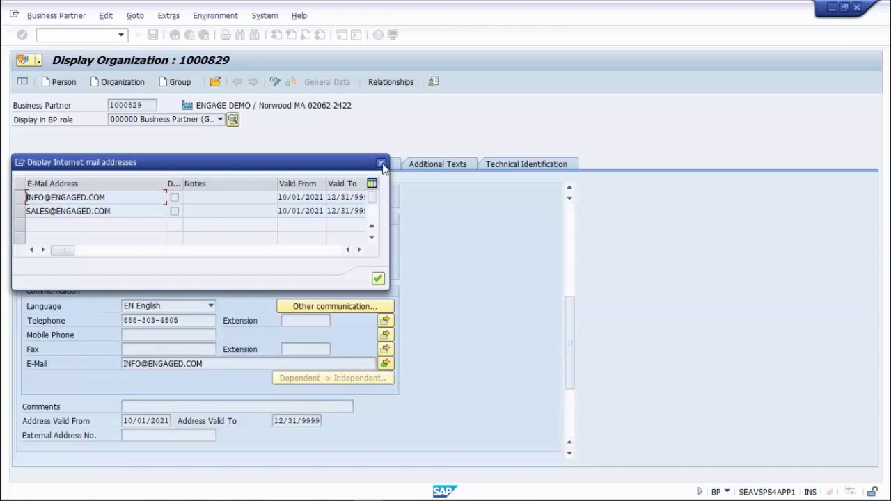
left_click(380, 162)
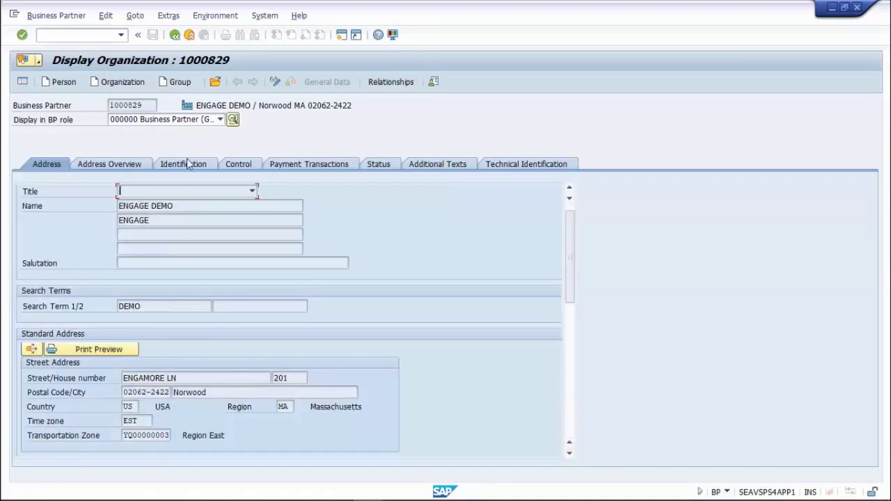
left_click(220, 119)
In the FLCU00 FI Customer role, view company code 1710 payment transaction data
left_click(188, 139)
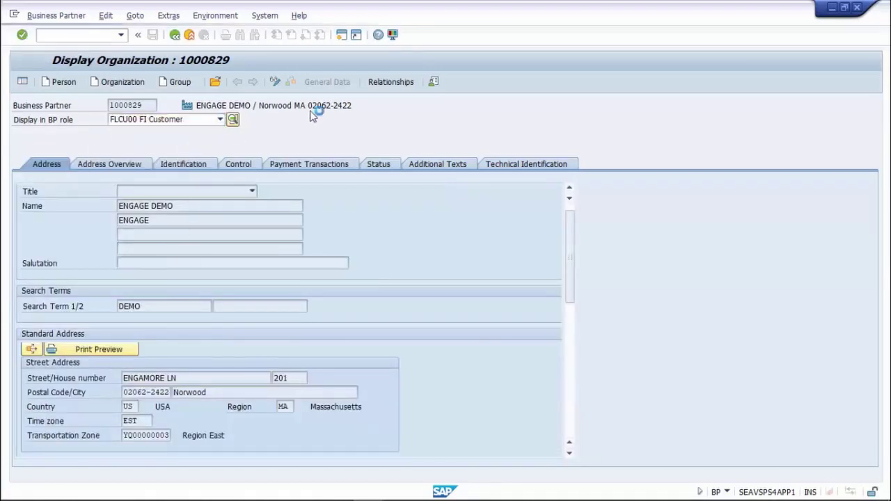
left_click(393, 85)
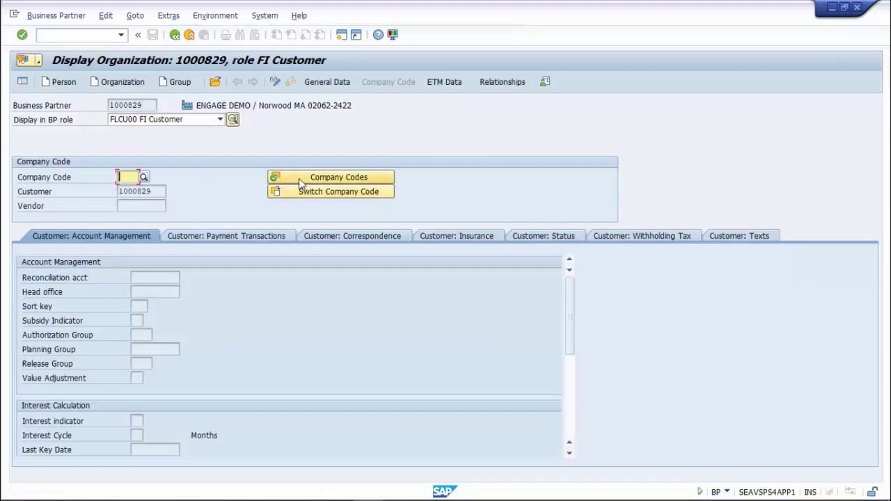
left_click(299, 178)
left_click(263, 269)
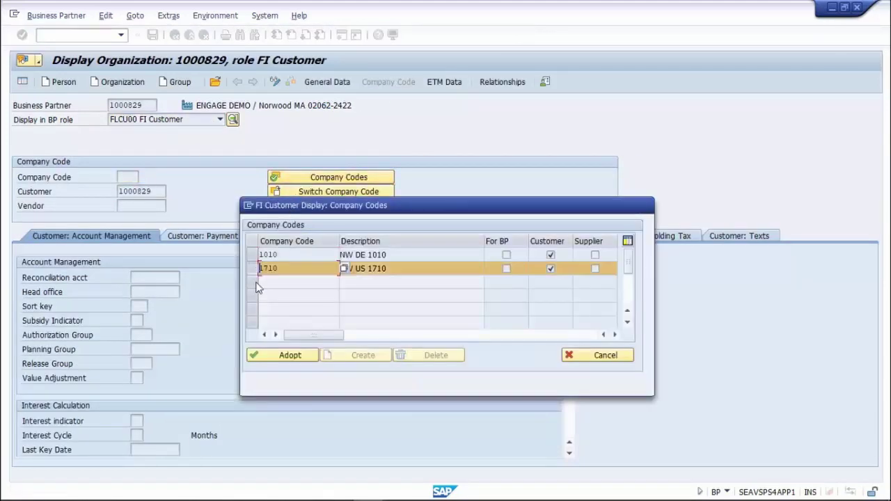
left_click(286, 355)
left_click(204, 239)
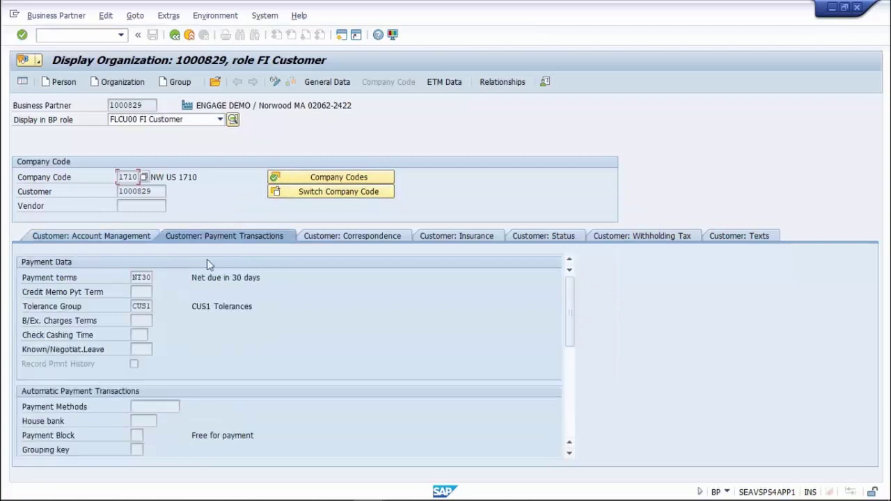
Switch to the FLCU01 Customer role and load sales org 1710 sales area data
left_click(220, 119)
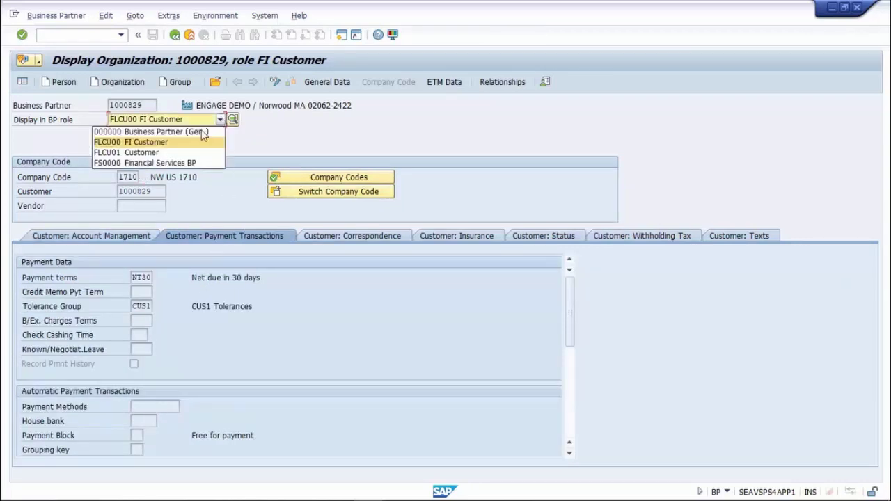
left_click(163, 148)
left_click(412, 82)
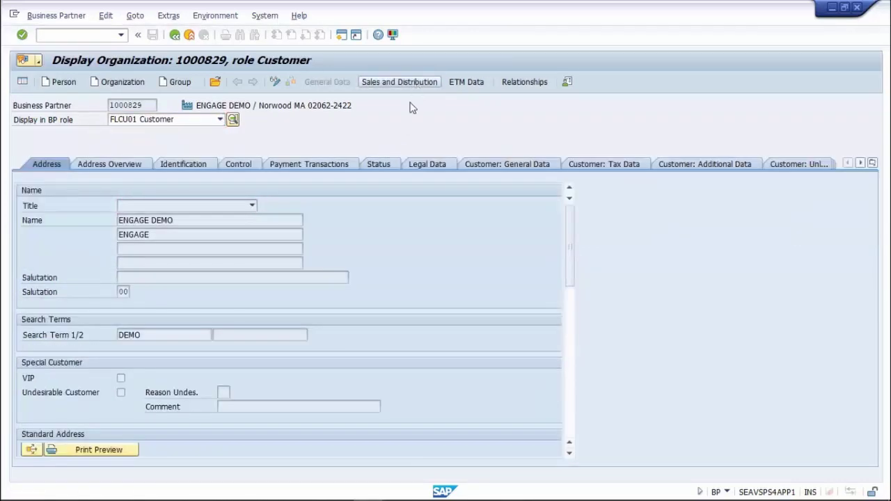
left_click(311, 179)
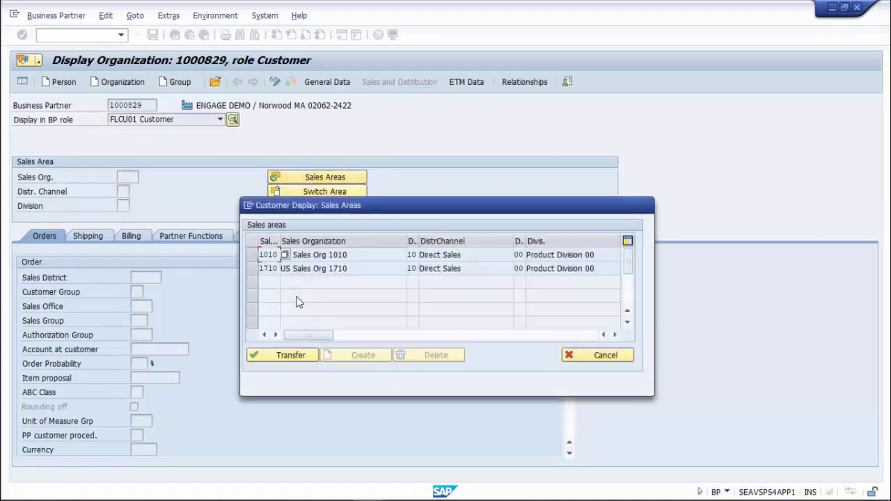
left_click(261, 269)
left_click(276, 358)
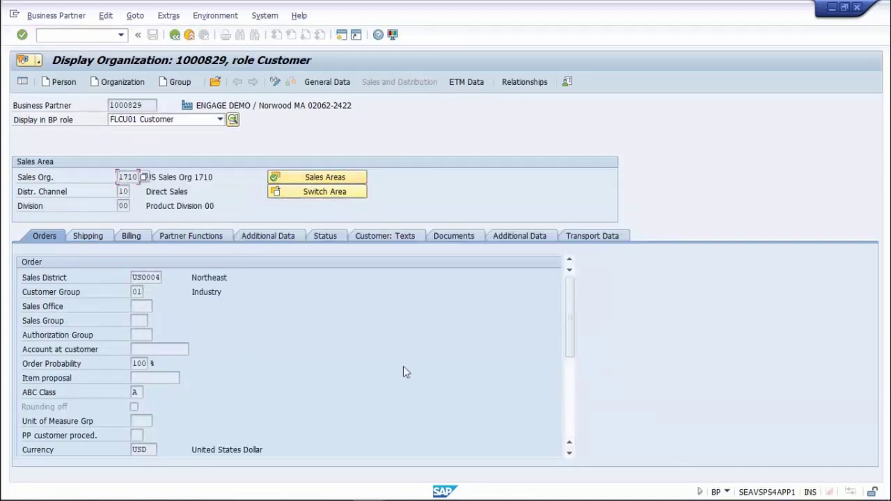
Review the sales area's shipping and billing data, including CFR Norwood incoterms and NT30 terms
left_click_drag(569, 327, 570, 395)
left_click(88, 236)
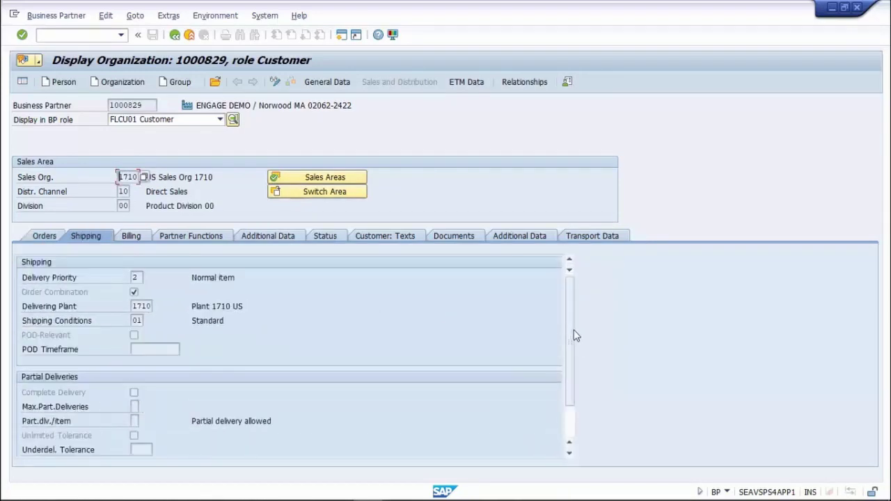
scroll(576, 334, "down", 1)
left_click(131, 236)
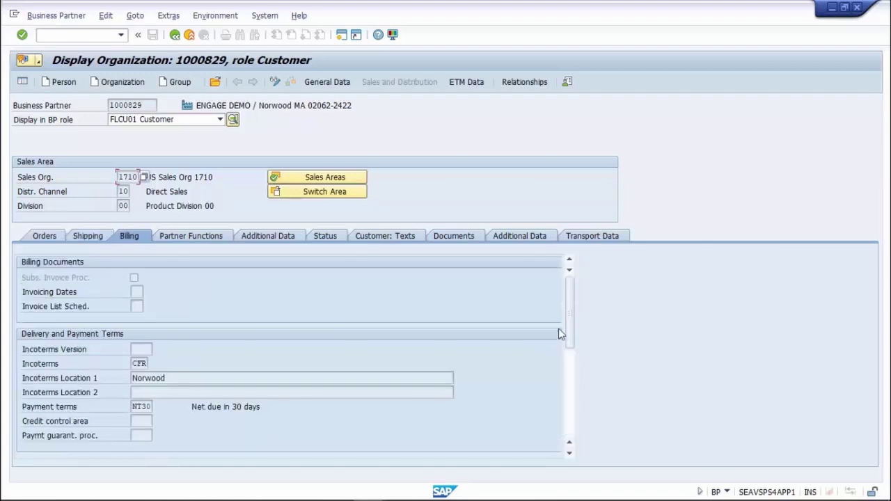
left_click_drag(574, 314, 568, 289)
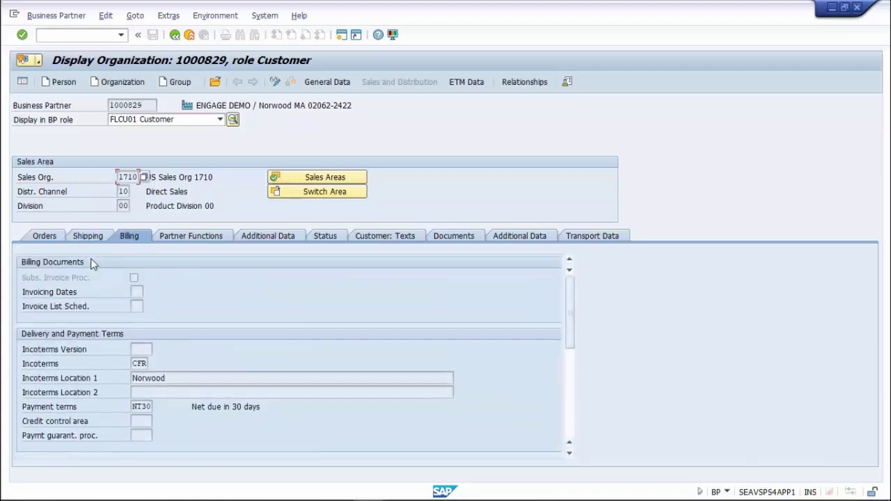
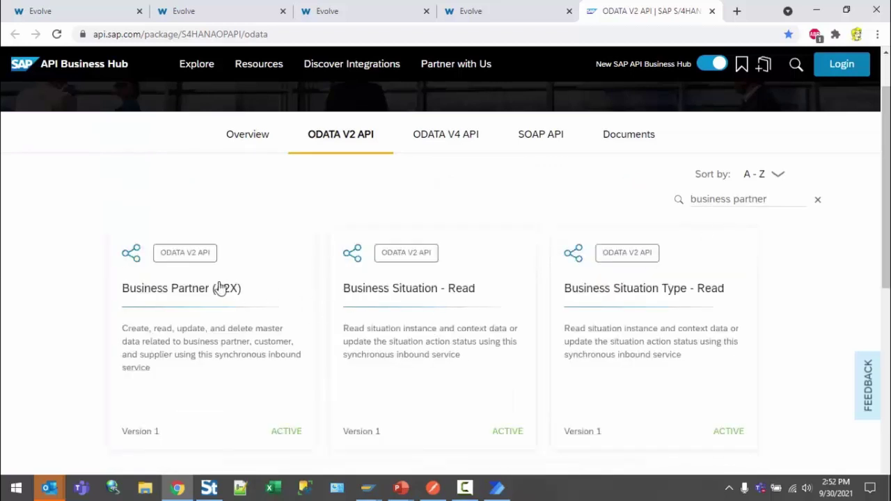
Go from the Business Partner (A2X) card to its API Reference and show the Business Partner endpoints
left_click(220, 288)
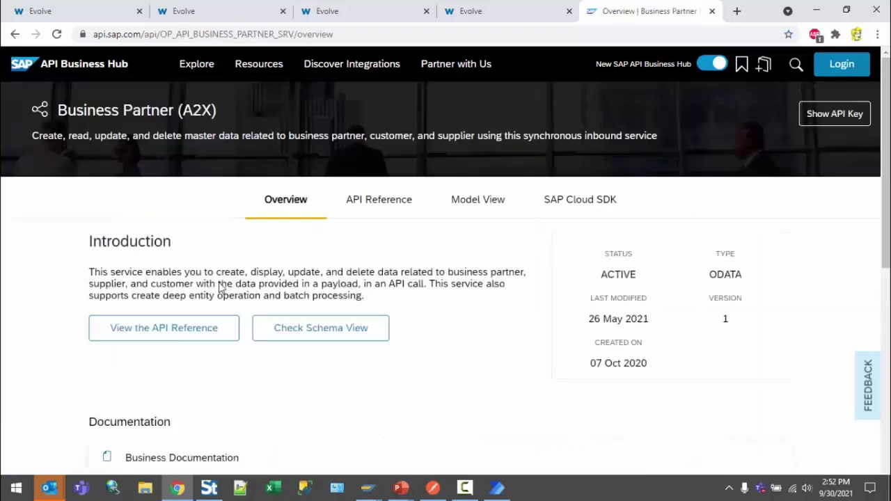
left_click(383, 201)
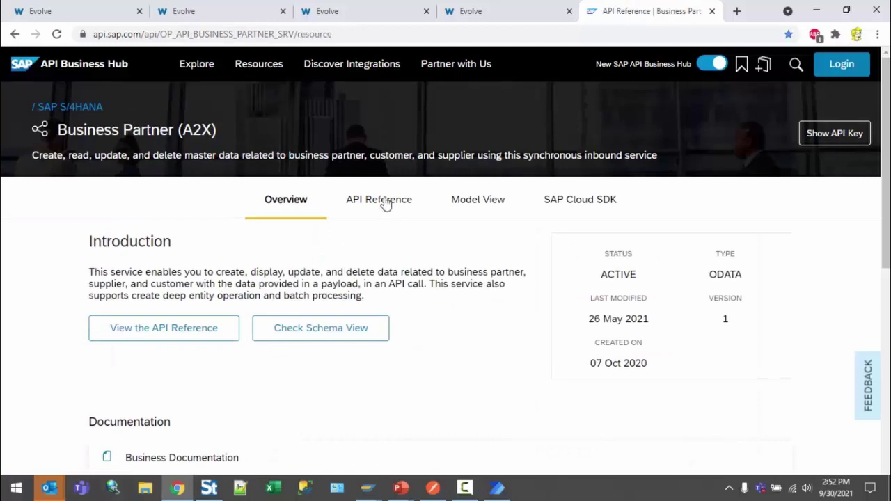
scroll(171, 282, "down", 4)
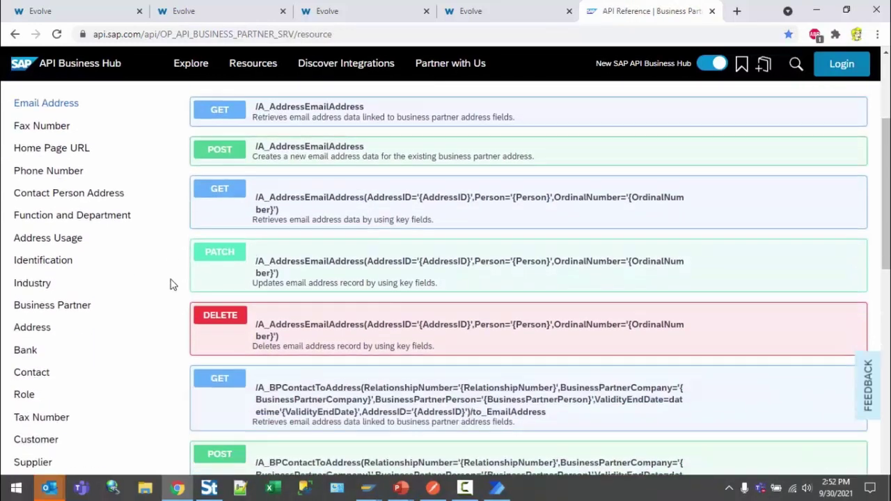
left_click(79, 230)
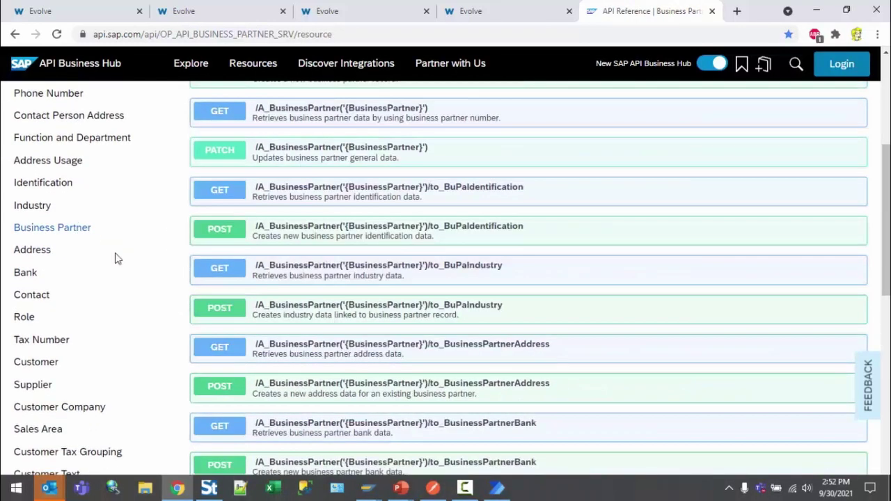
scroll(175, 316, "up", 4)
scroll(178, 308, "down", 7)
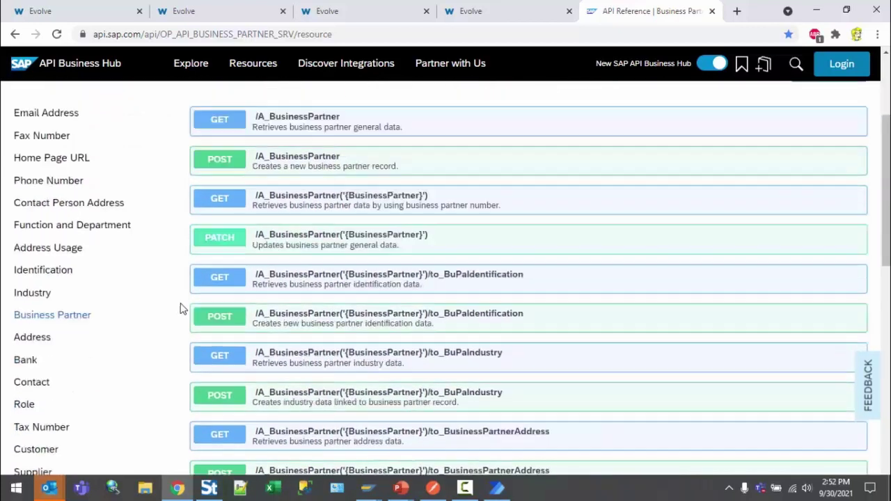
scroll(183, 308, "up", 5)
scroll(182, 309, "up", 1)
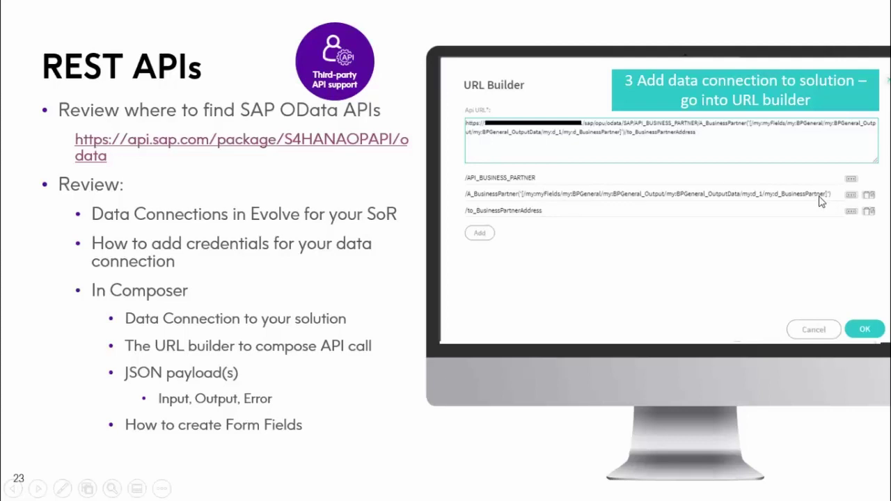
Advance the slide through its schema and form-field steps, then switch to the Evolve admin page
key("Right")
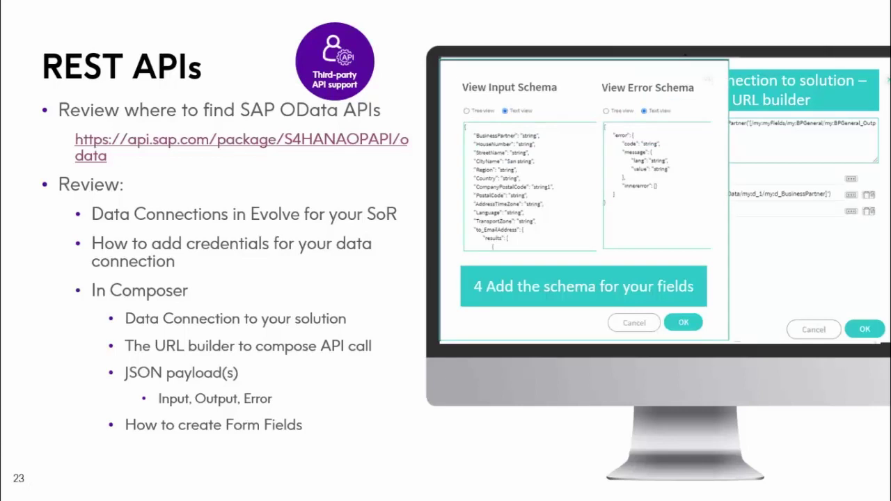
key("Right")
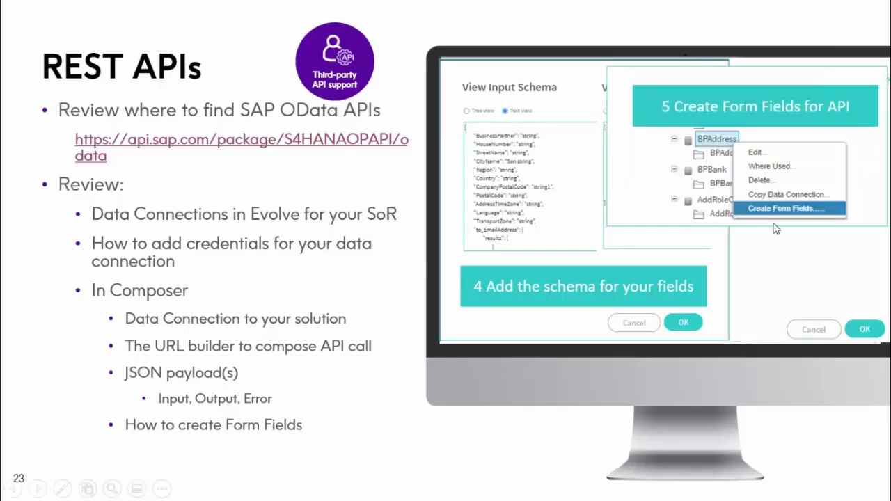
key("alt+Tab")
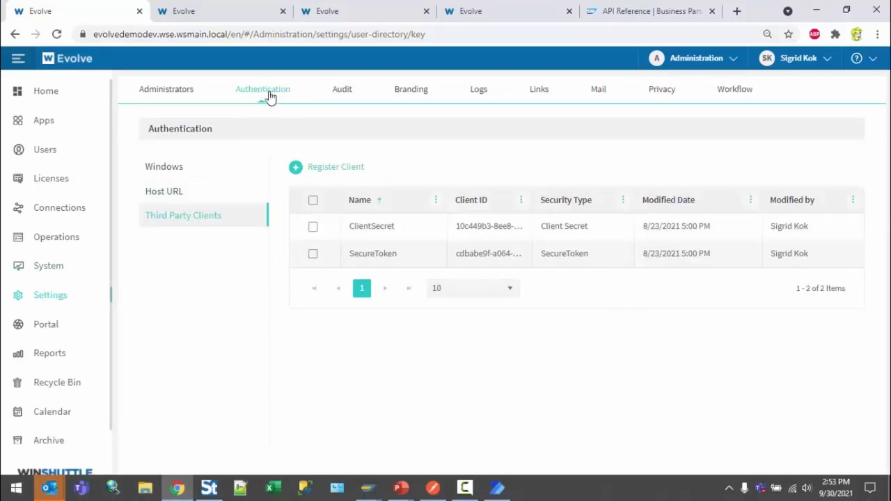
Open Register Client and look at its security types without changing anything
left_click(347, 171)
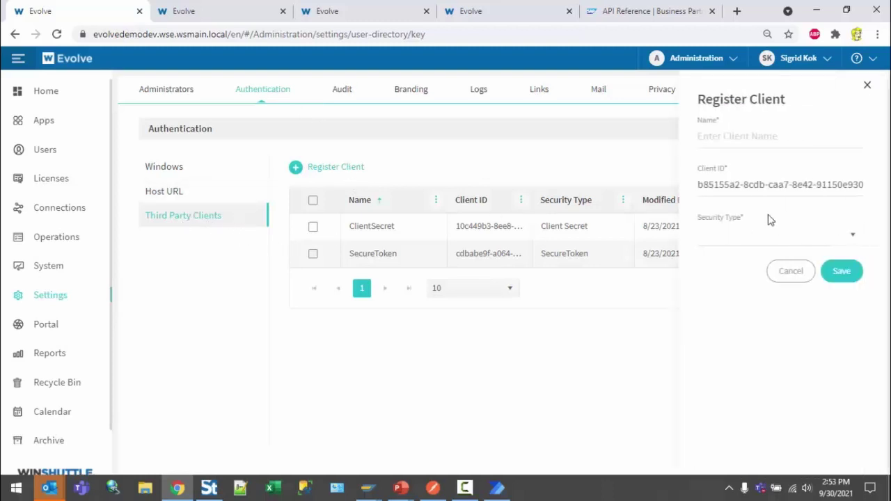
left_click(848, 235)
left_click(823, 237)
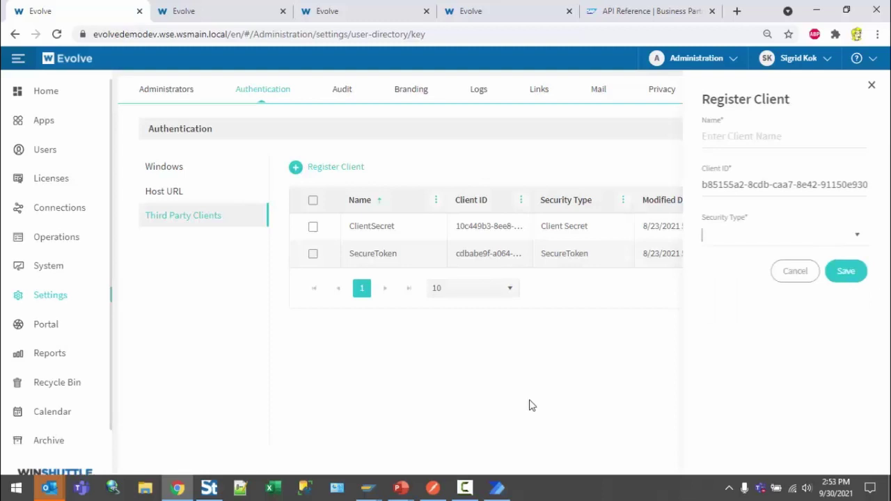
Review the HF7RestAPIBase data source's settings and authentication options, then switch to Composer
left_click(54, 210)
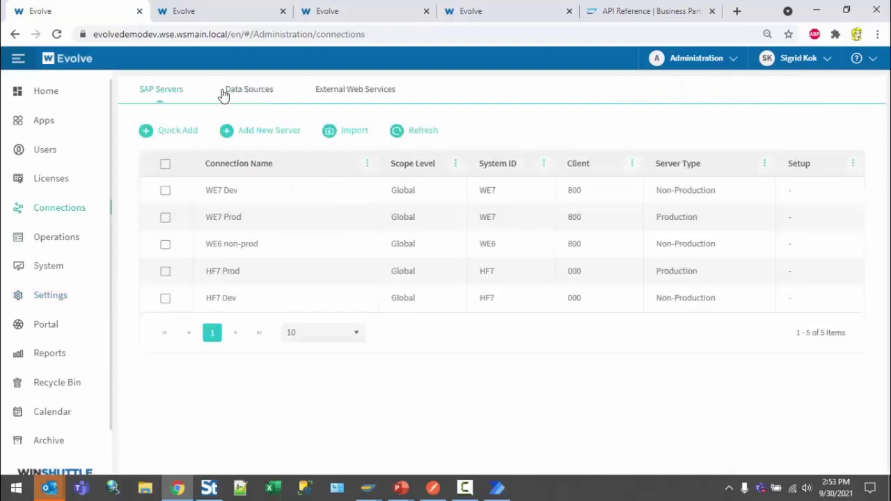
left_click(245, 90)
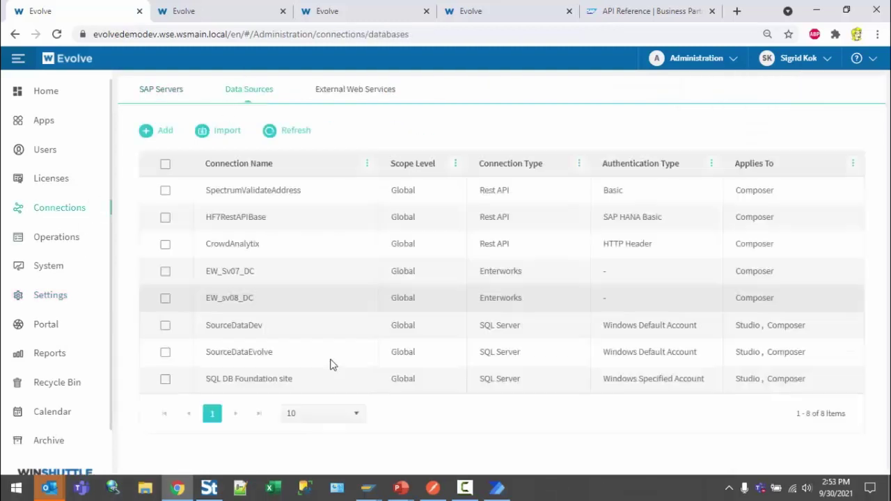
left_click(164, 218)
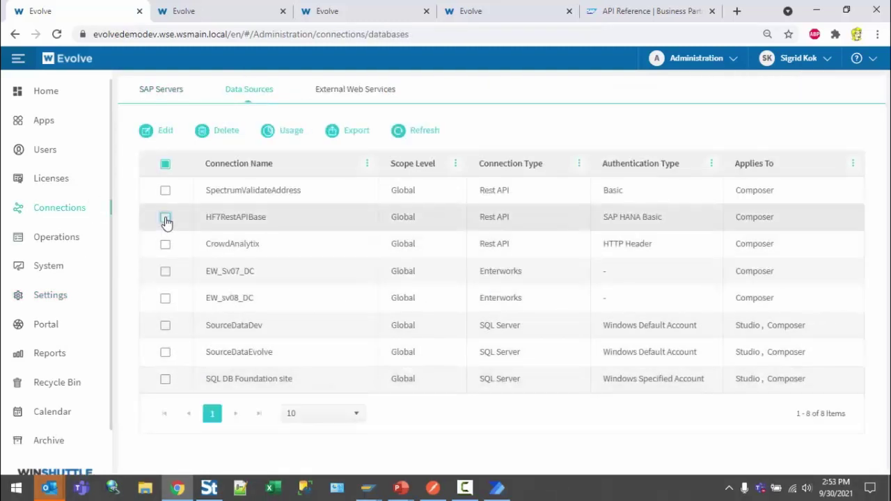
left_click(166, 130)
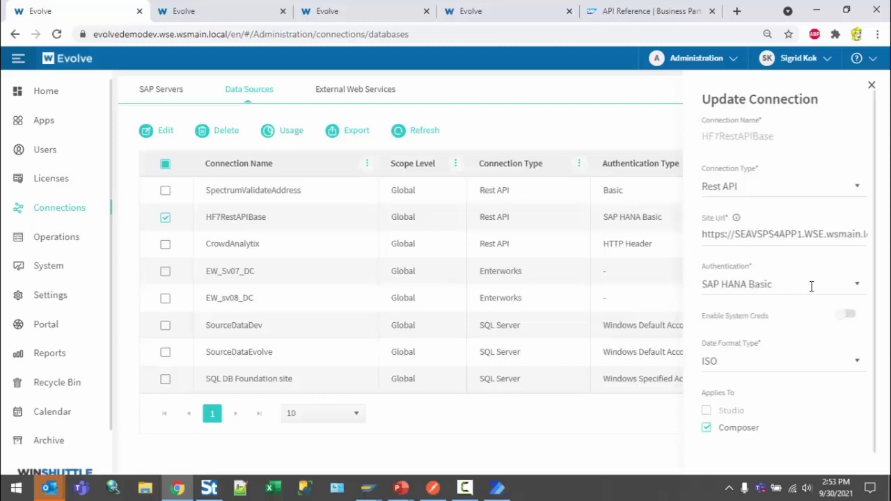
left_click(857, 284)
left_click(857, 288)
key("ctrl+3")
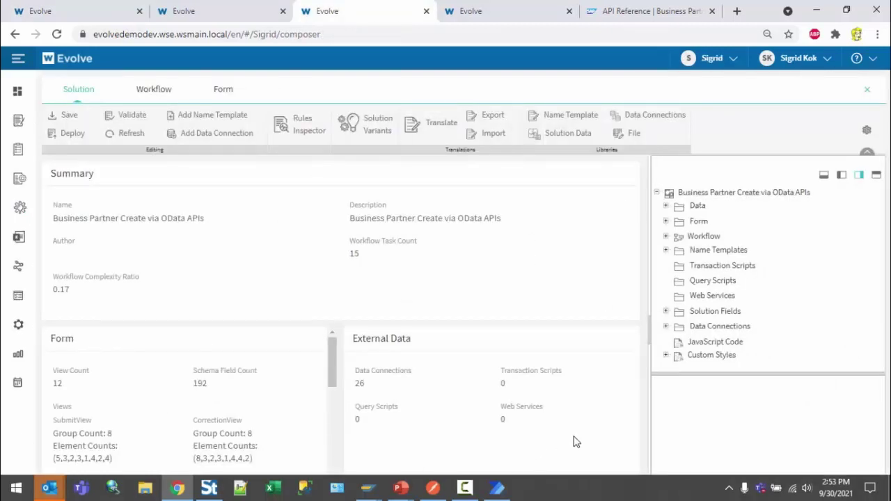
Expand the solution's Data Connections and open SearchBP for editing
left_click(665, 326)
scroll(781, 327, "down", 1)
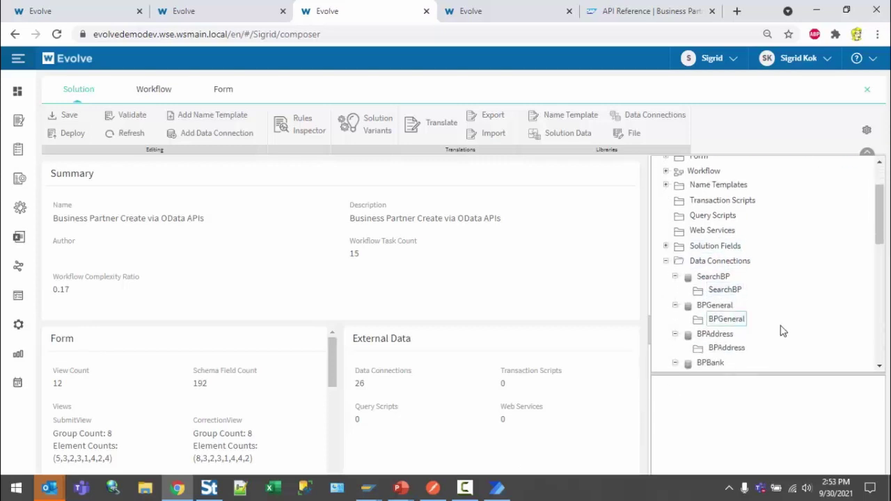
right_click(715, 281)
left_click(734, 292)
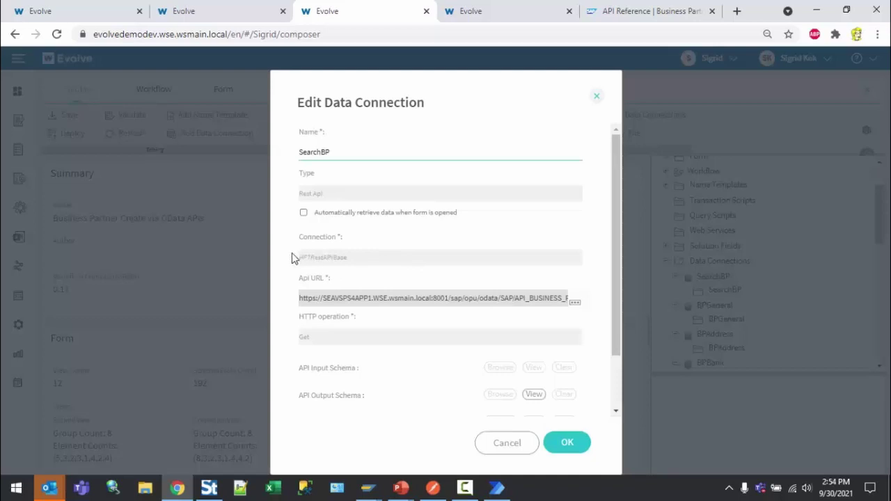
In the Api URL builder, highlight the sort order and MaxBPRows field references
left_click(575, 306)
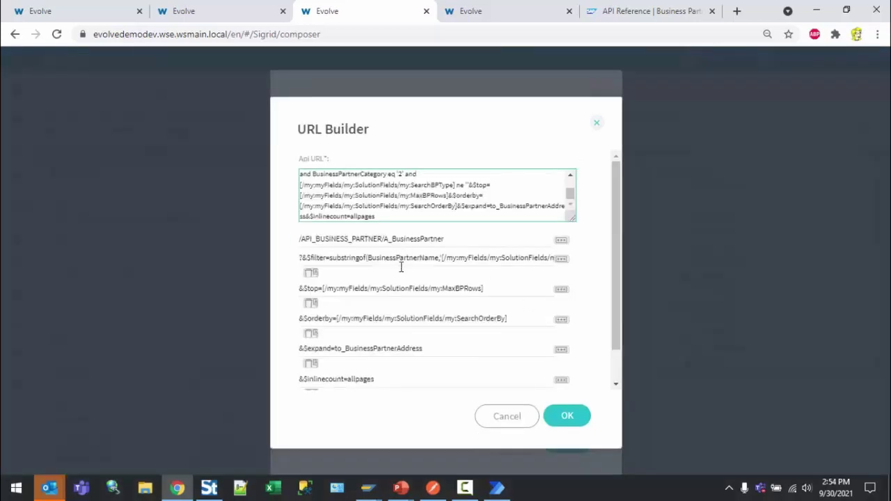
scroll(404, 306, "down", 1)
scroll(402, 342, "up", 1)
left_click_drag(340, 318, 498, 315)
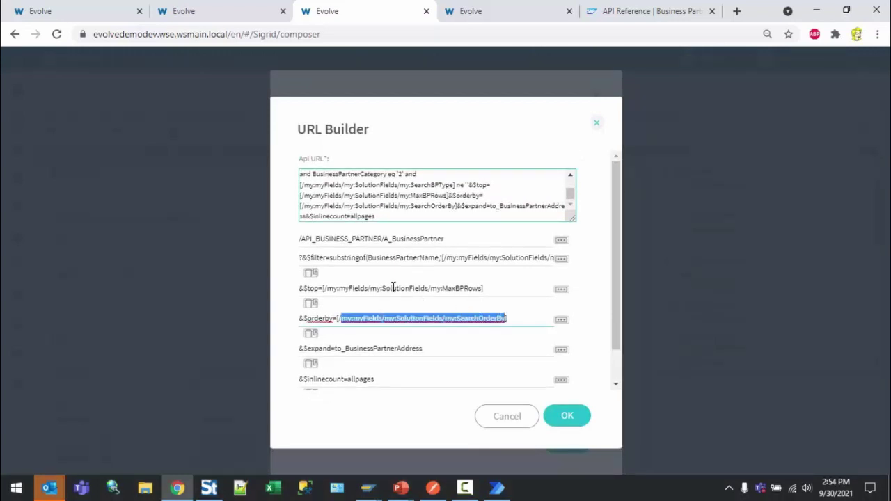
left_click_drag(401, 288, 474, 286)
Check the $filter expression, $expand and $inlinecount values, then close the URL builder unchanged
left_click(560, 260)
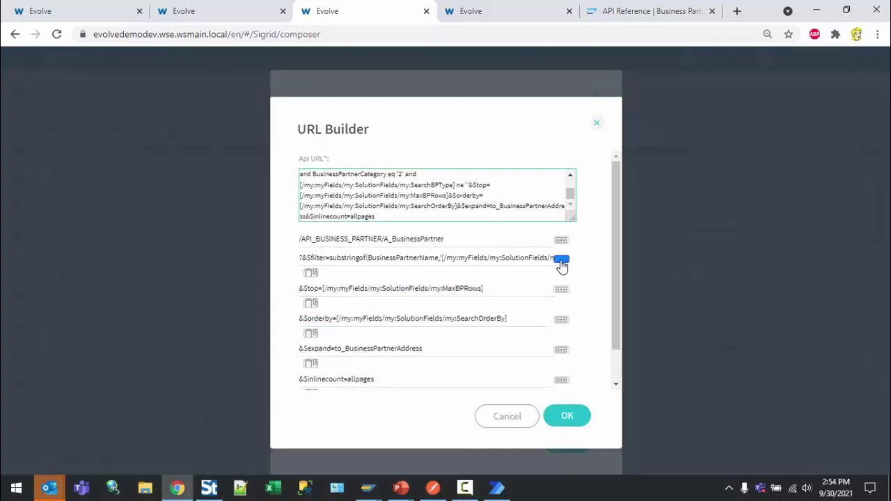
left_click(405, 221)
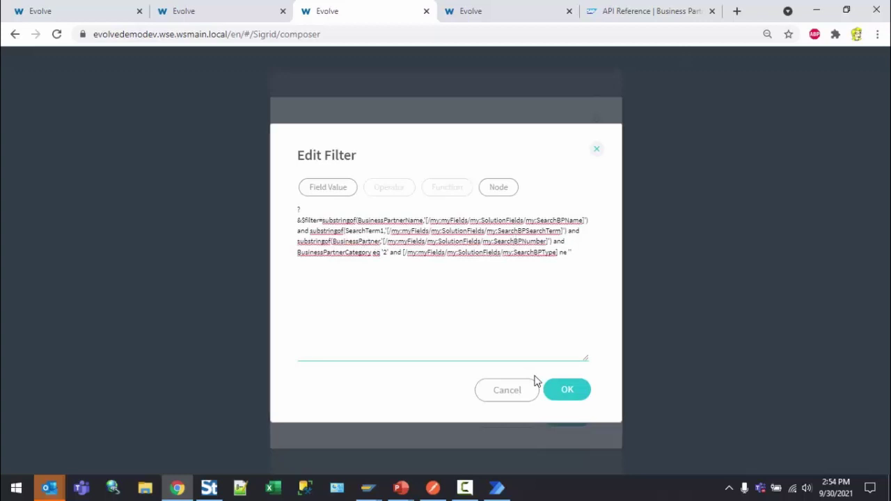
left_click(510, 393)
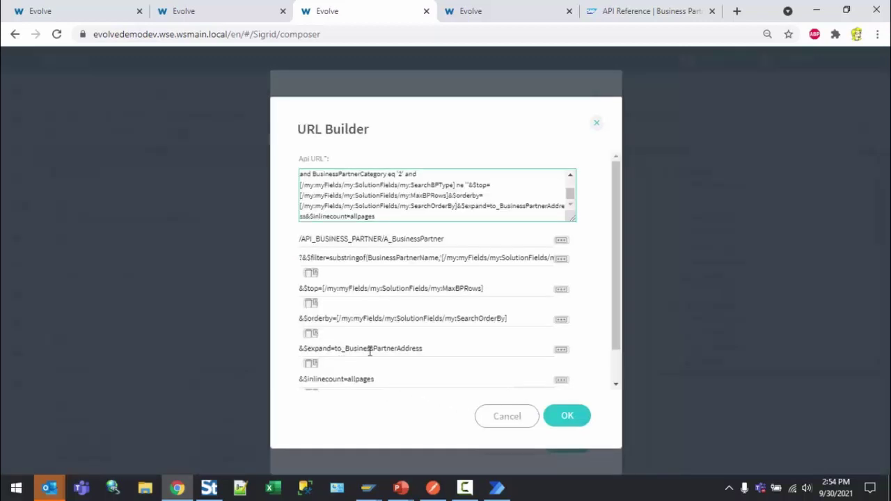
left_click(432, 348)
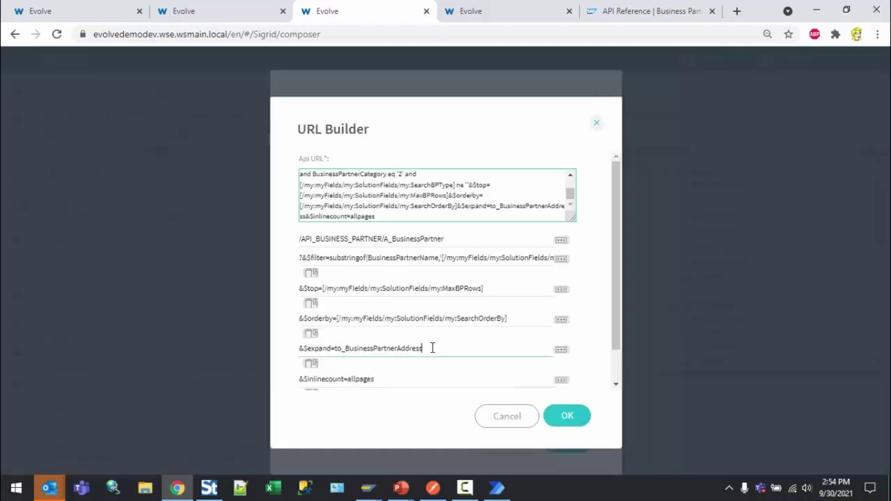
left_click(398, 379)
left_click_drag(397, 381, 295, 372)
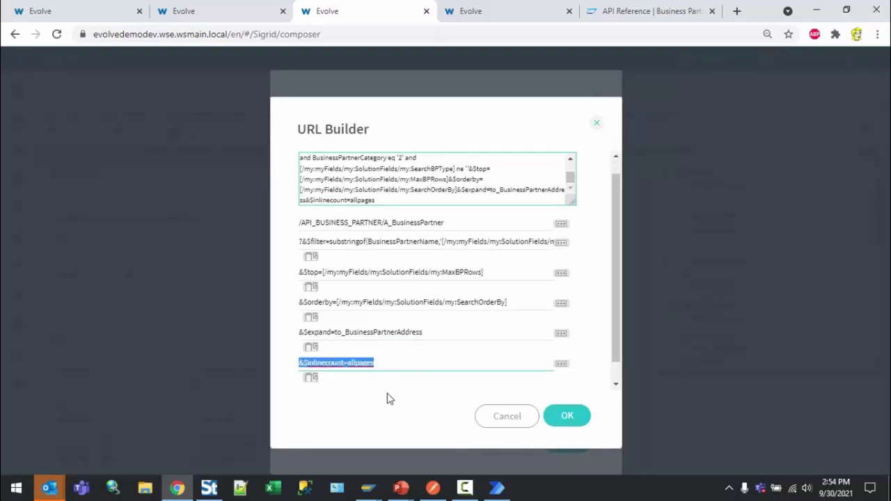
left_click(508, 420)
scroll(460, 389, "down", 1)
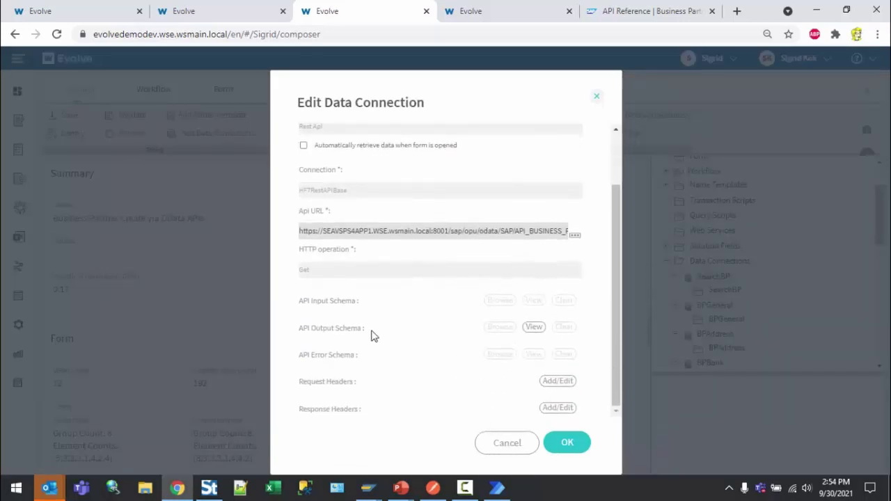
Display the SearchBP API output schema in Text view, then go to the SAP API Reference tab
left_click(537, 333)
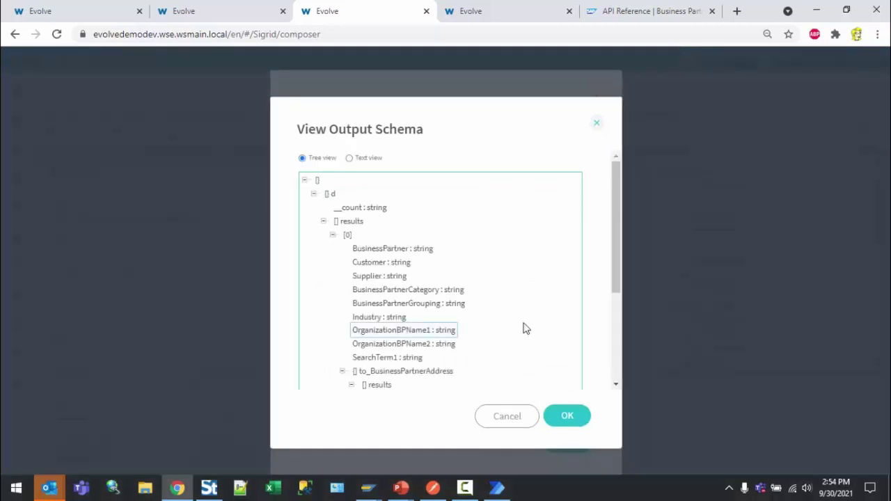
left_click(368, 160)
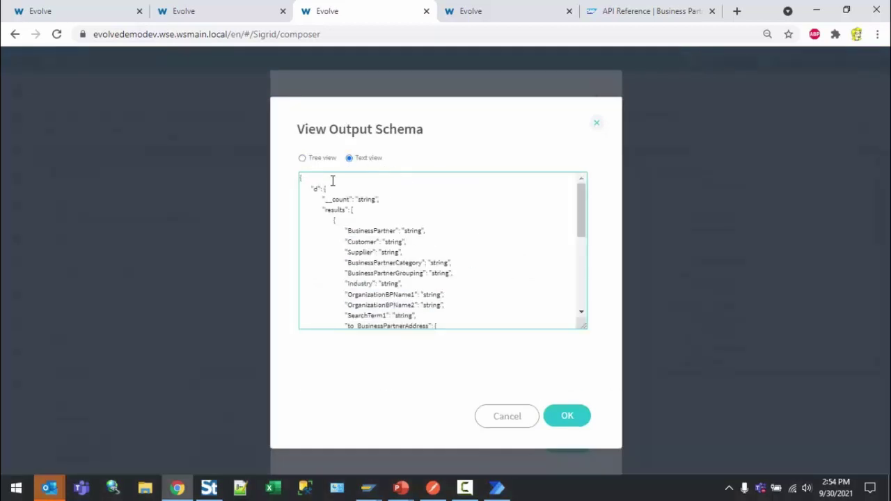
left_click_drag(581, 199, 577, 198)
left_click(640, 16)
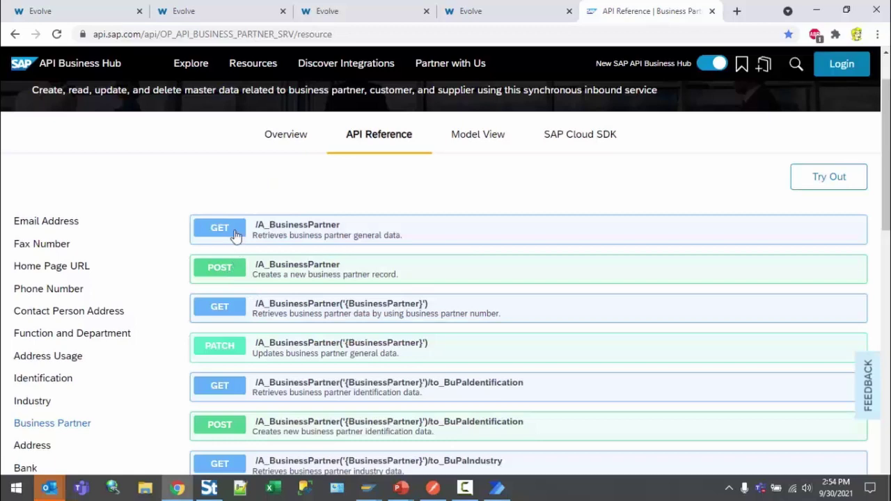
Expand GET /A_BusinessPartner and scroll down to its Responses section
left_click(234, 231)
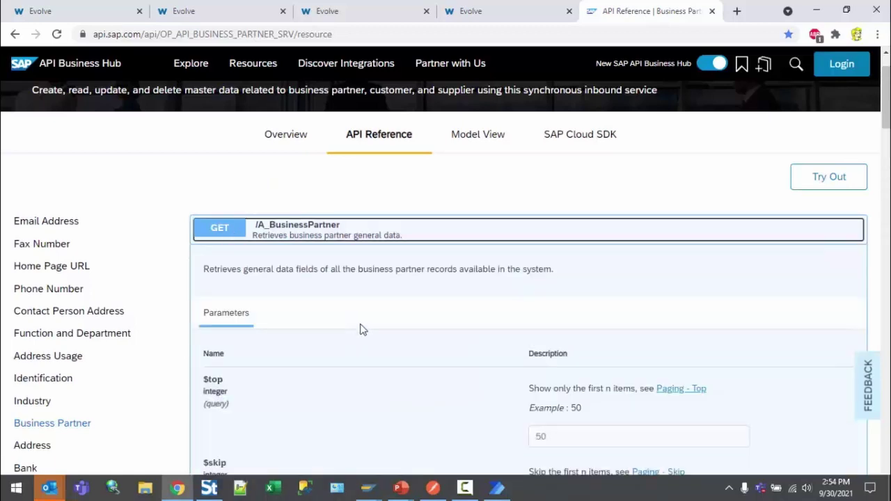
scroll(360, 329, "down", 15)
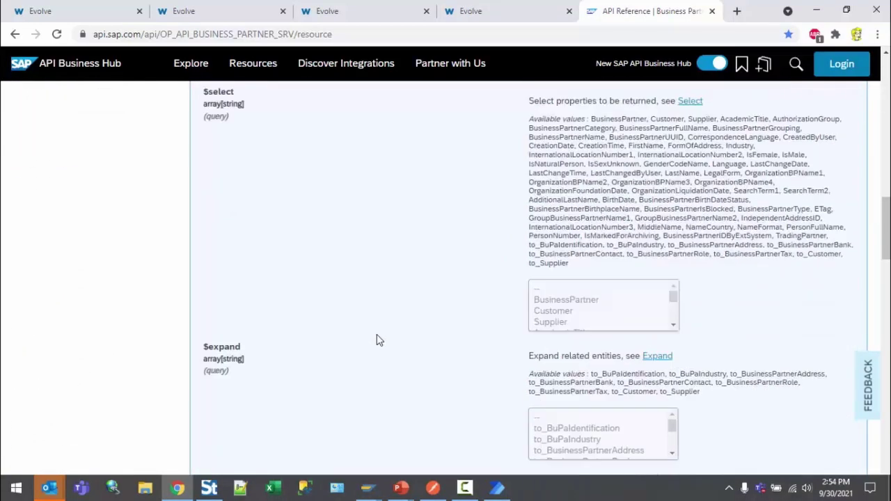
scroll(376, 340, "down", 5)
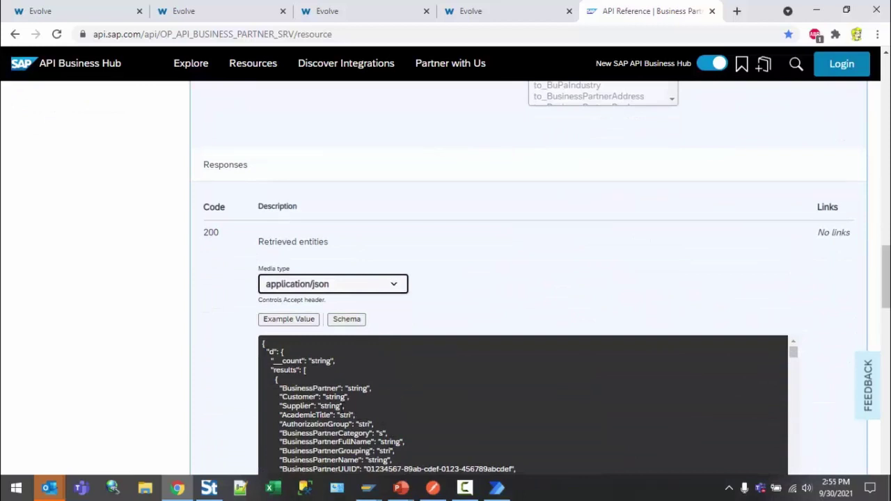
scroll(431, 427, "down", 2)
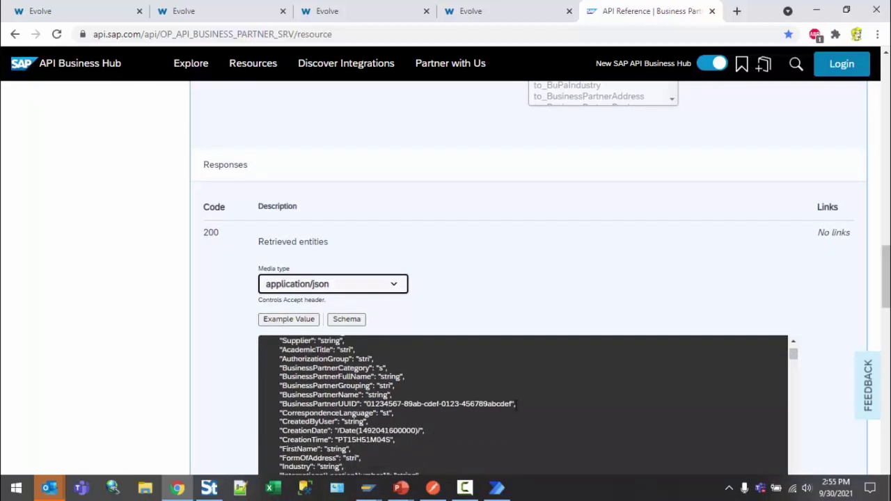
Highlight the example JSON fields from UUID through Industry and CreationDate, then return to Evolve's schema
left_click_drag(513, 404, 388, 404)
left_click(418, 403)
left_click_drag(340, 430, 425, 431)
left_click_drag(346, 440, 392, 440)
scroll(371, 374, "down", 2)
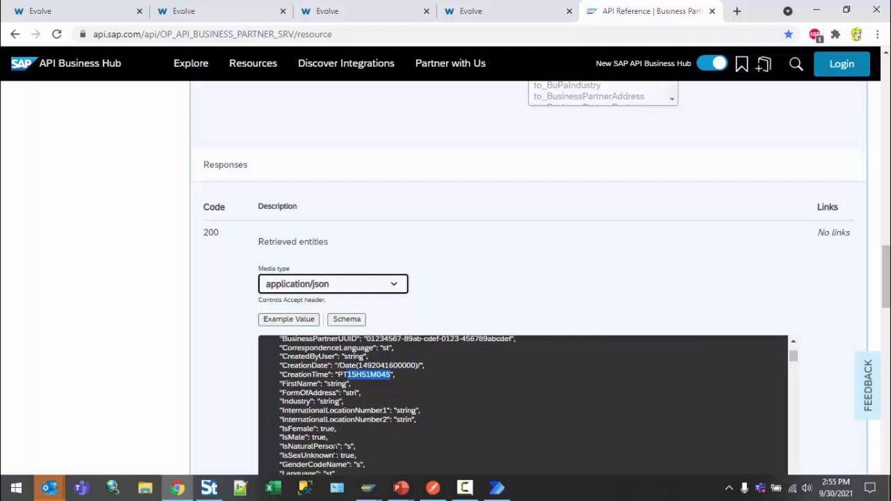
scroll(378, 441, "down", 2)
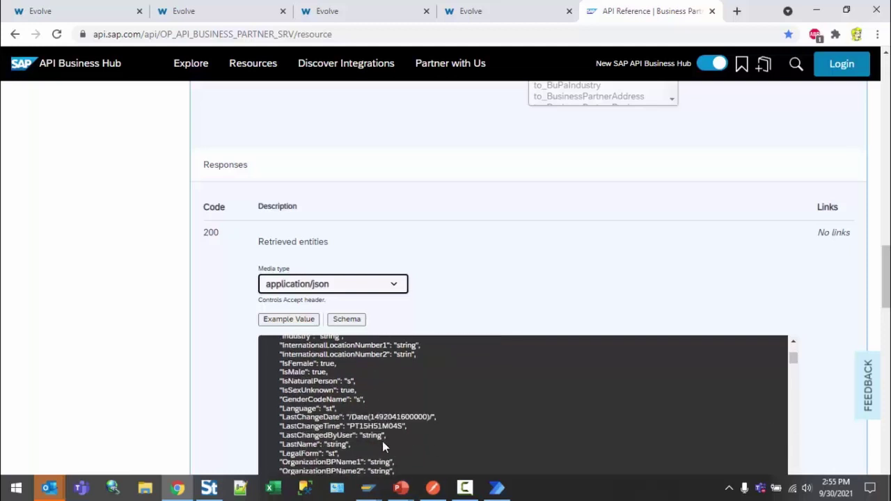
left_click(382, 14)
scroll(497, 276, "down", 5)
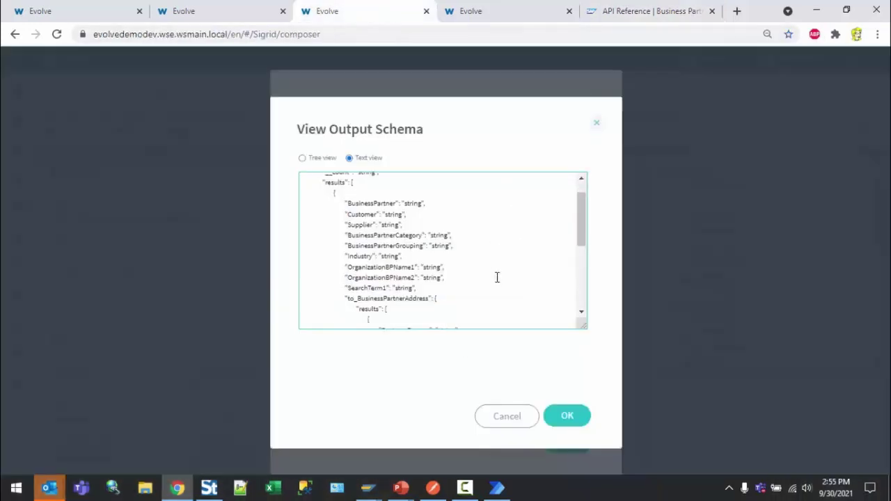
Close View Output Schema, cancel Edit Data Connection for SearchBP, and go to the Form tab
left_click(513, 418)
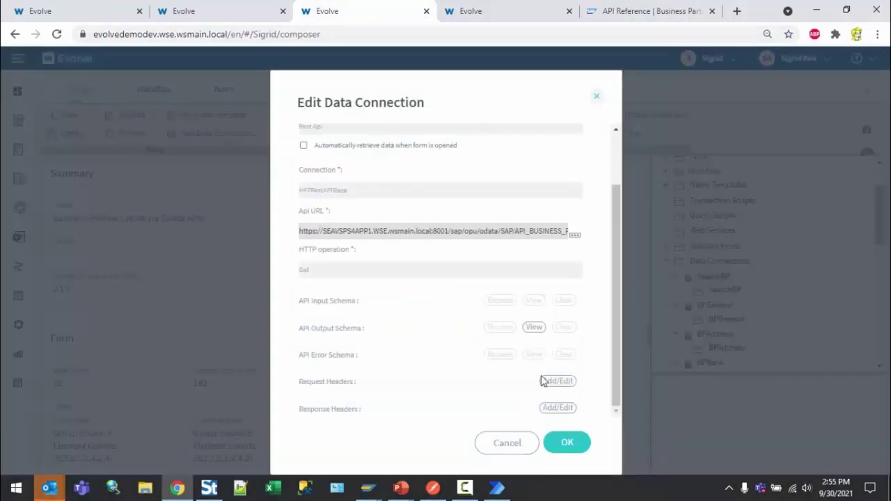
left_click(506, 442)
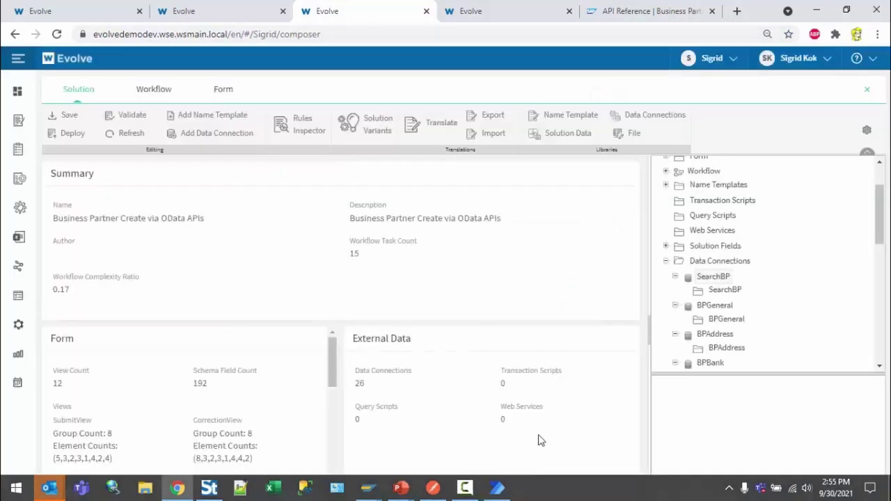
left_click(729, 278)
right_click(729, 278)
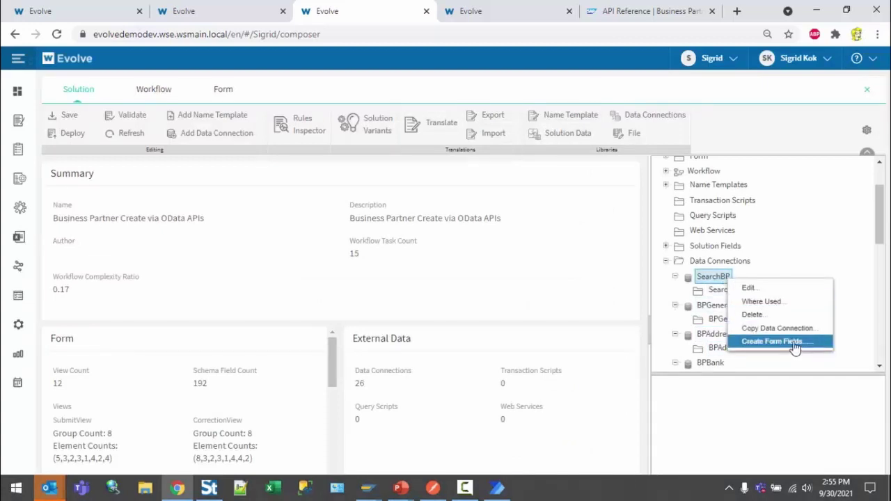
left_click(224, 91)
In the Form Data panel, scroll from the SearchBP fields down to the BPGeneral output and error fields
left_click(844, 204)
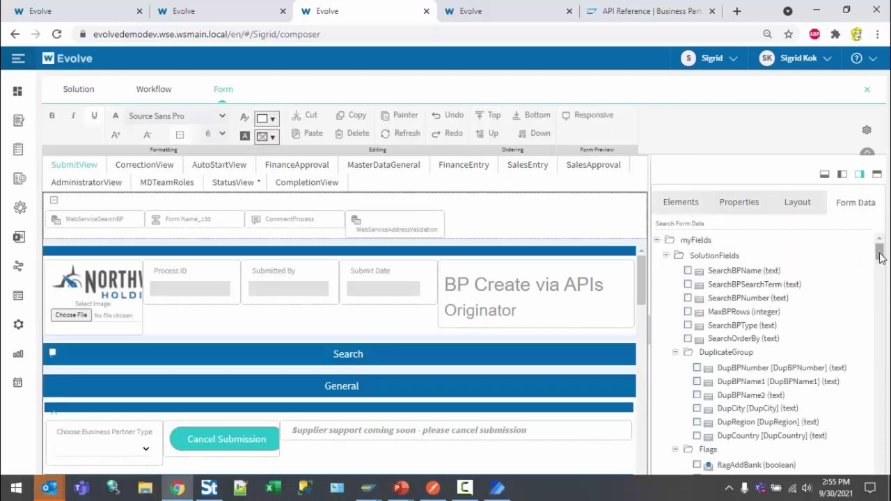
left_click_drag(878, 250, 880, 287)
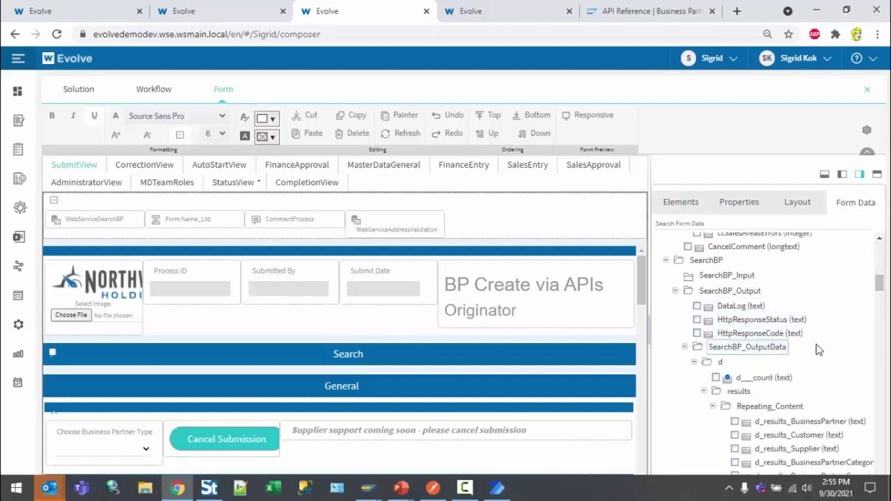
scroll(773, 327, "down", 1)
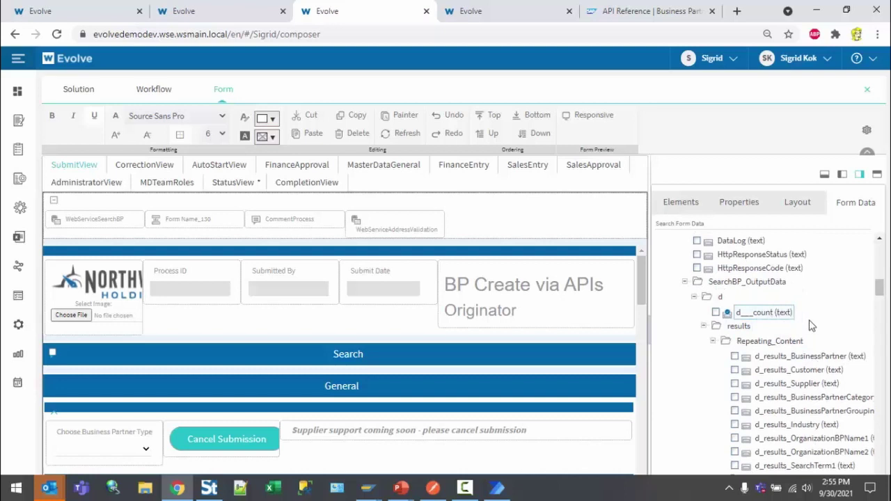
scroll(780, 320, "down", 1)
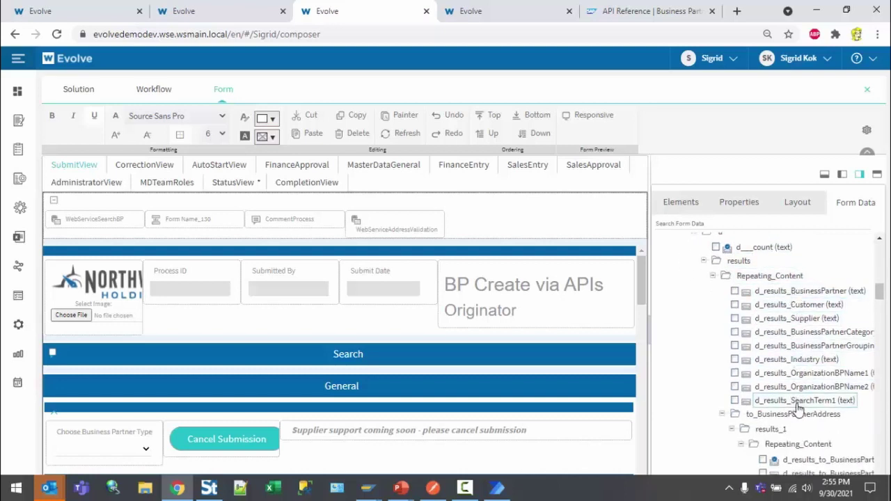
scroll(808, 403, "down", 2)
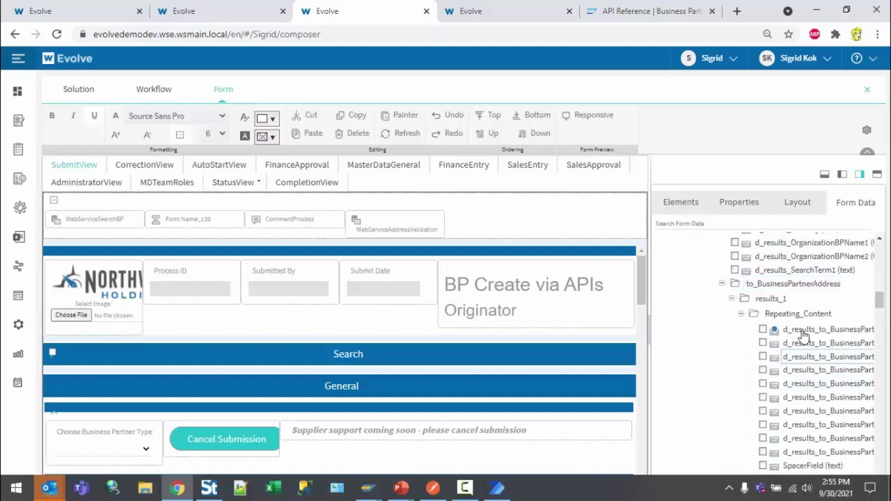
scroll(814, 410, "down", 2)
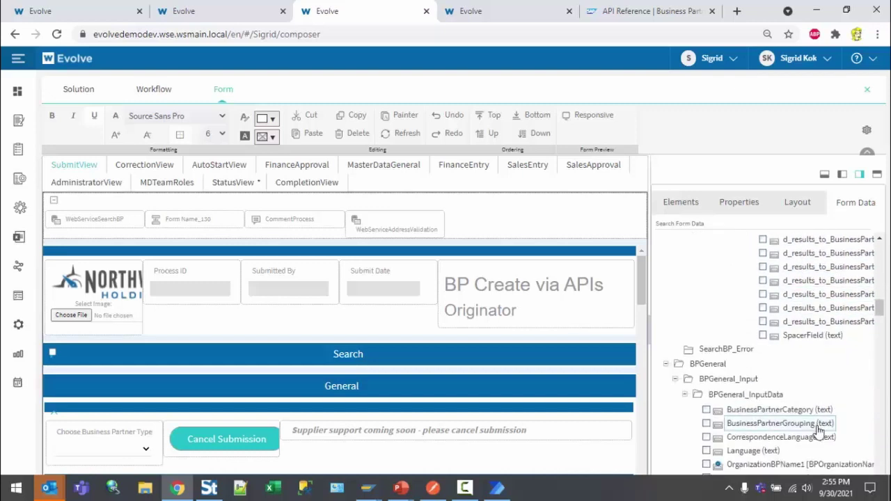
scroll(772, 419, "down", 1)
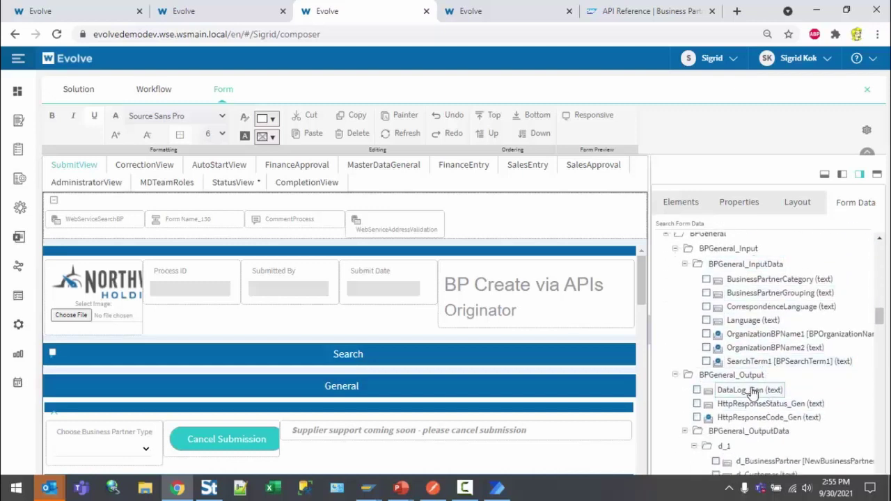
scroll(765, 412, "down", 1)
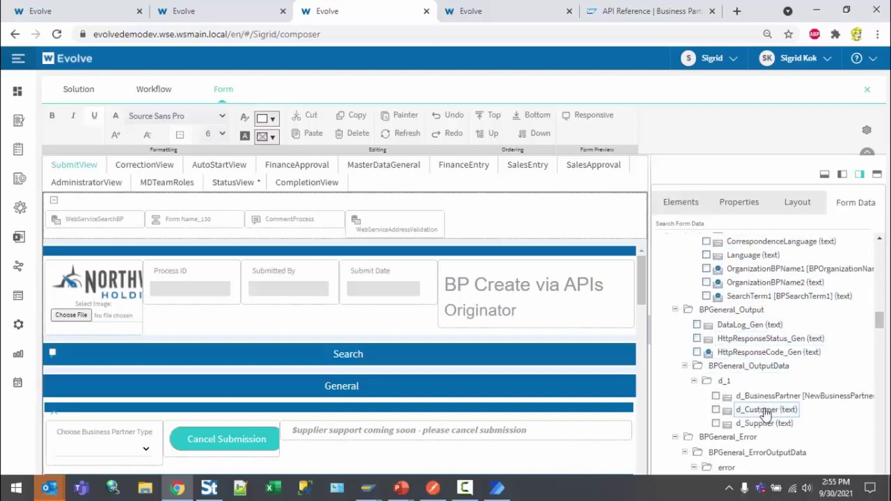
scroll(764, 412, "down", 1)
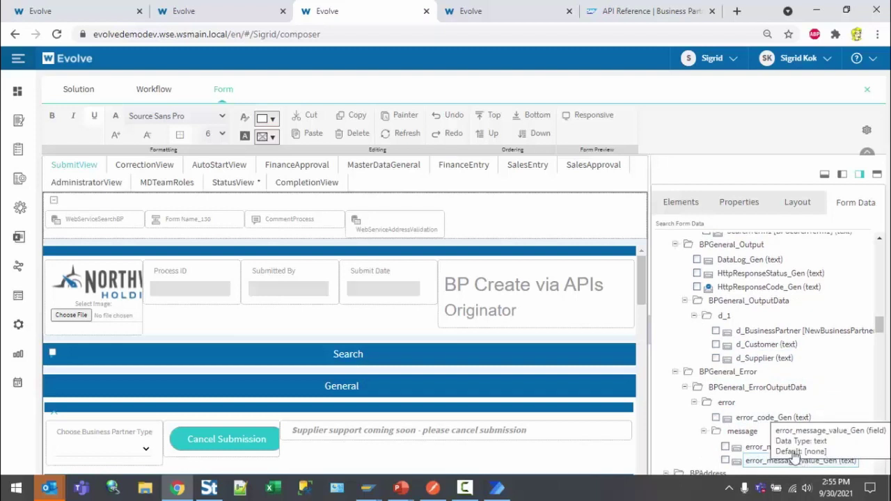
Back on the Solution tab, view the BPGeneral, BPAddress, BPBank and AddRoleCompany connection details
left_click(78, 89)
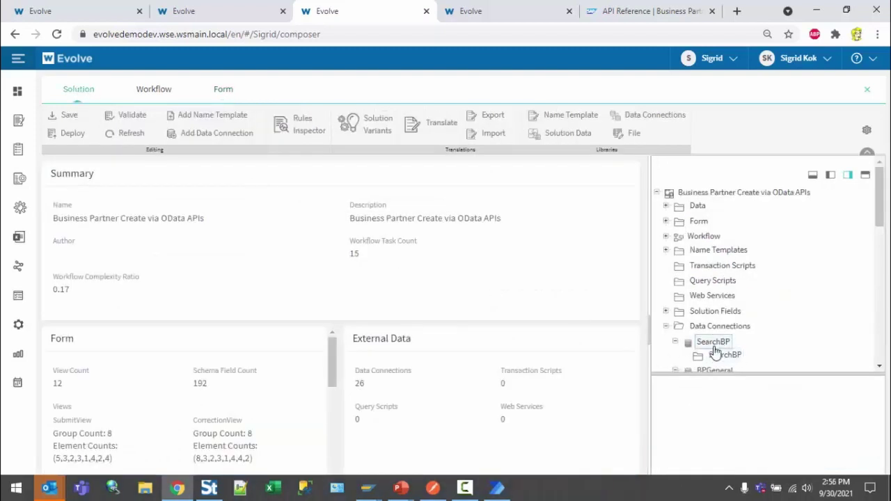
scroll(689, 355, "down", 2)
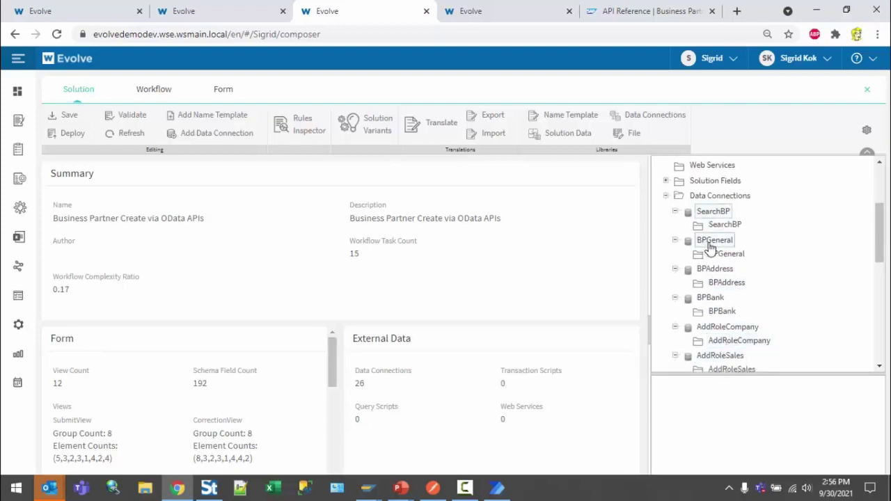
left_click(711, 242)
left_click(717, 271)
left_click(717, 298)
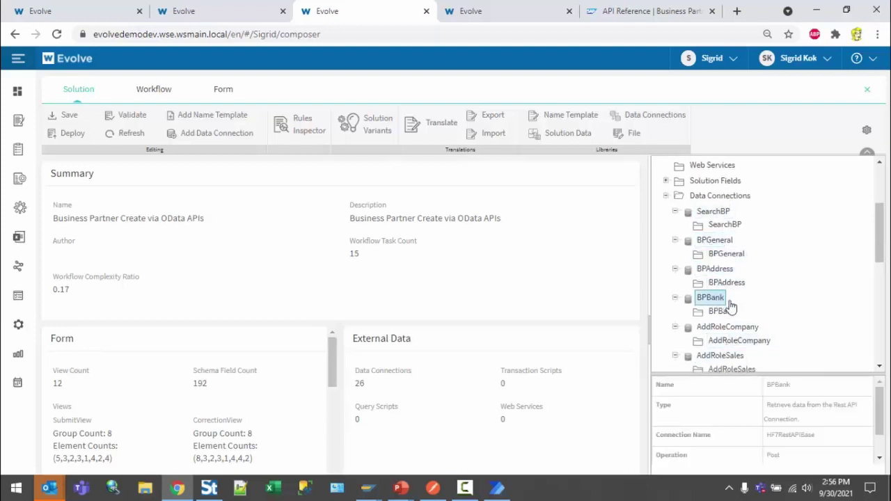
left_click(732, 326)
View the AddRoleSales, BPSales and SpectrumAddressValidation connection details
scroll(766, 339, "down", 1)
left_click(737, 294)
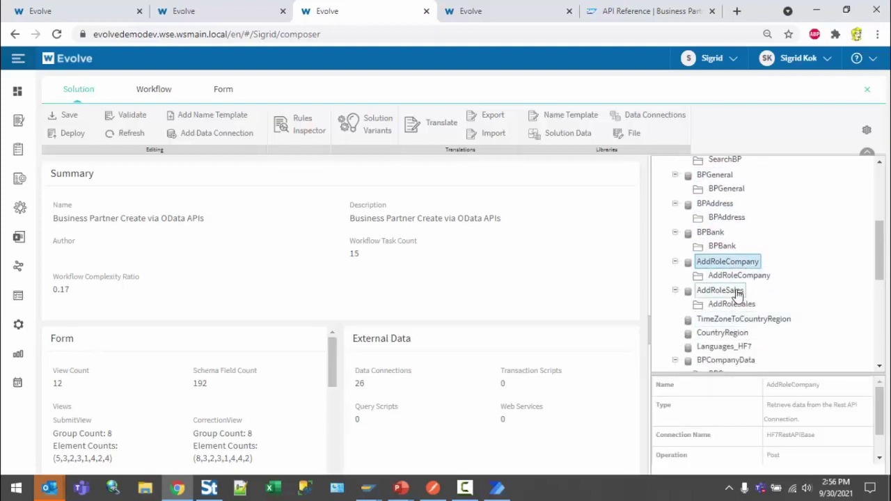
scroll(755, 356, "down", 2)
scroll(757, 356, "down", 1)
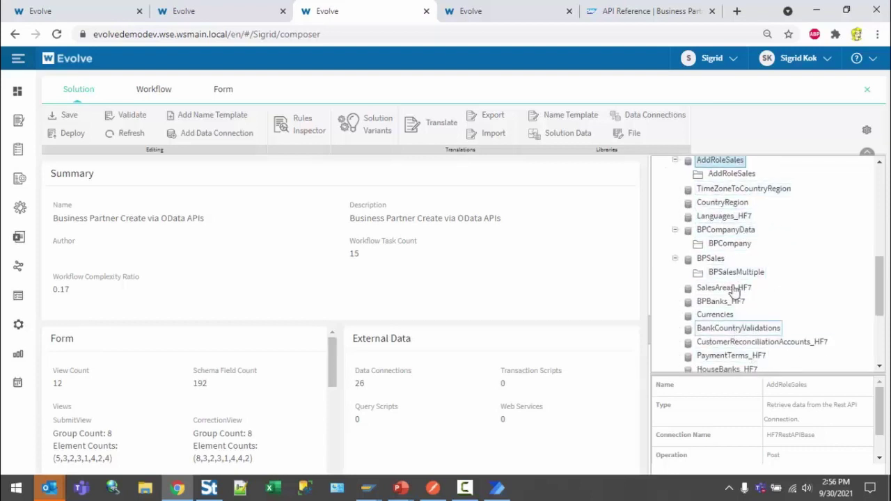
left_click(710, 258)
scroll(783, 336, "down", 3)
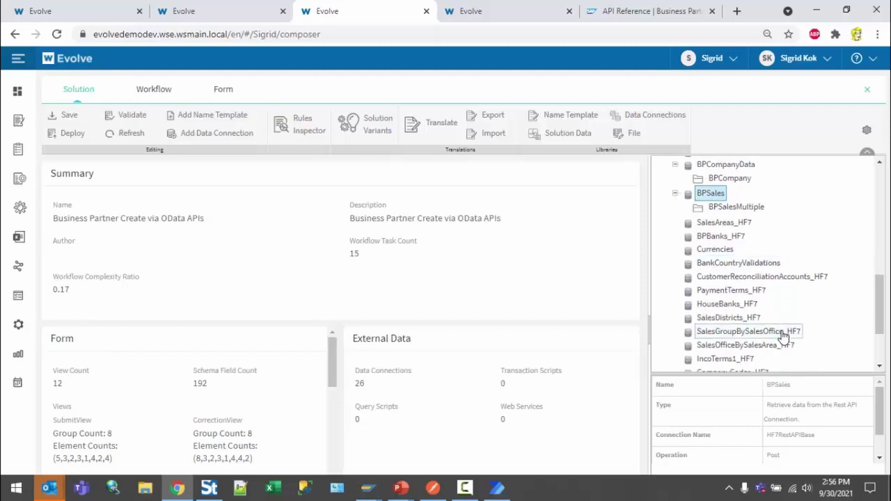
scroll(783, 336, "down", 5)
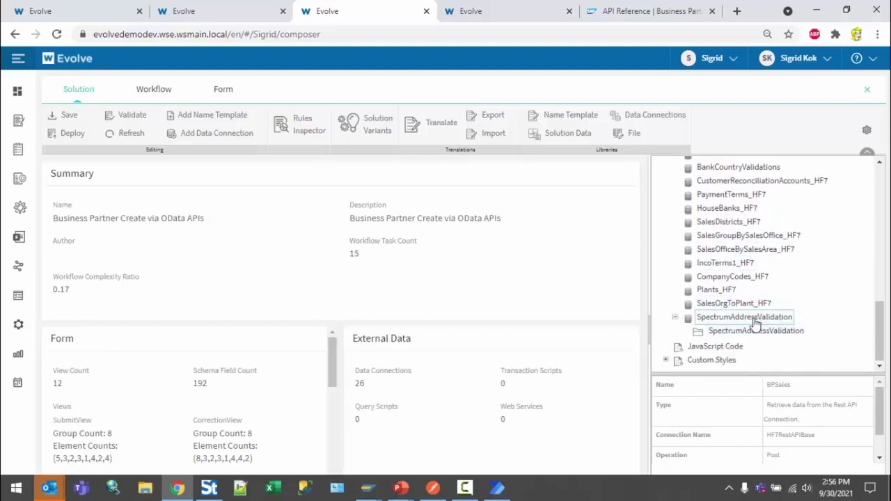
left_click(750, 318)
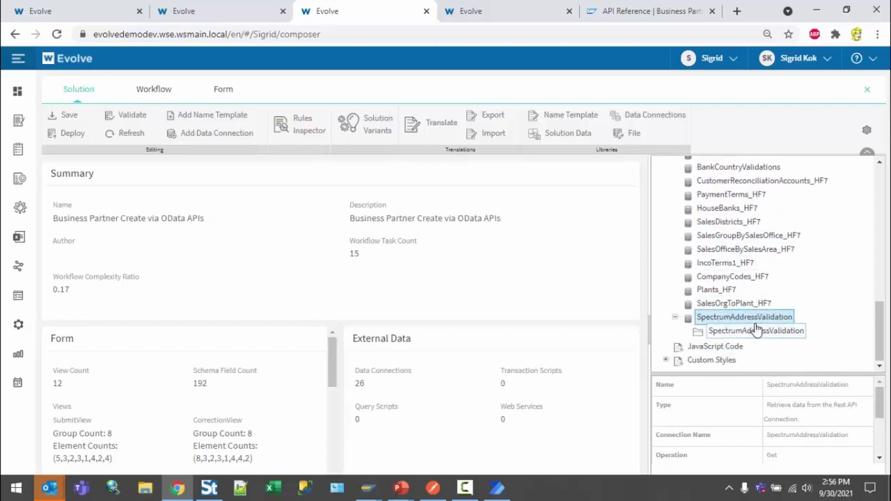